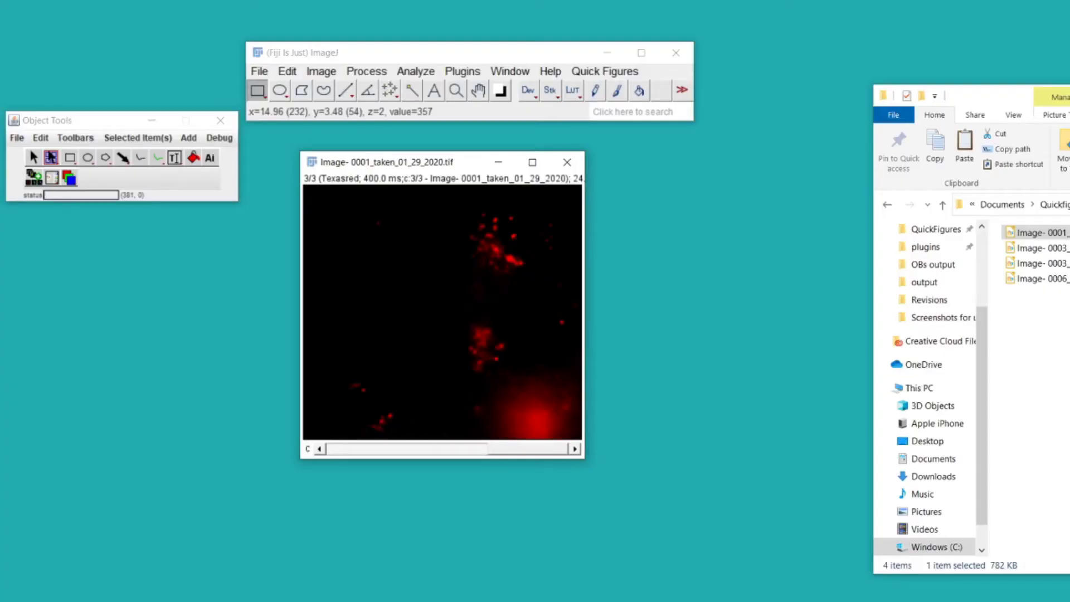
Build a split-channel figure of Image-0001 with DAPI, eGFP, Texasred and Merge panels, then reposition its window
scroll(472, 266, "up", 2)
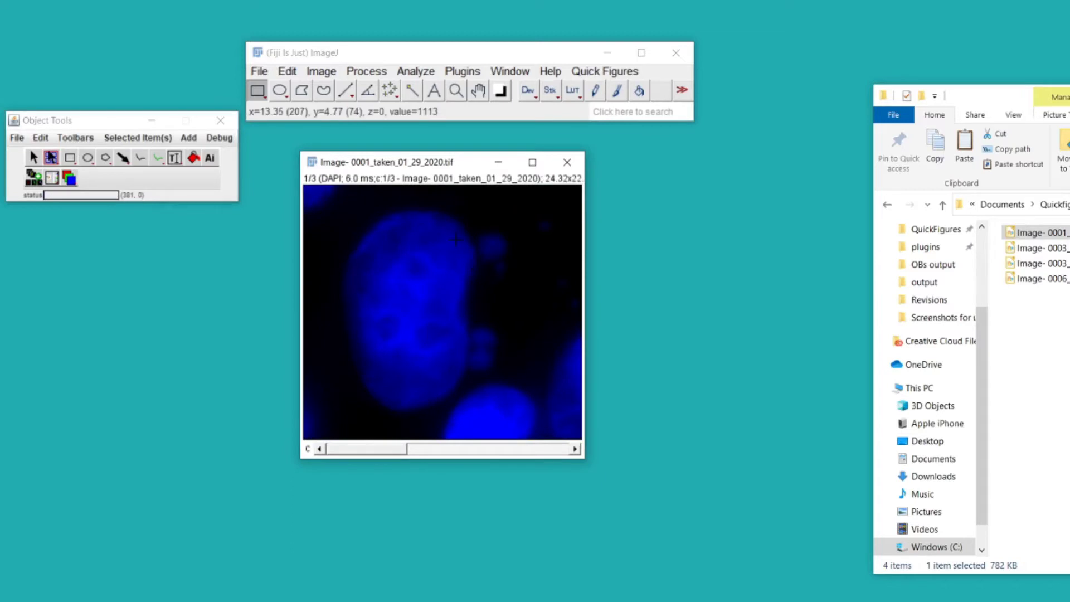
scroll(415, 225, "down", 2)
scroll(417, 226, "up", 2)
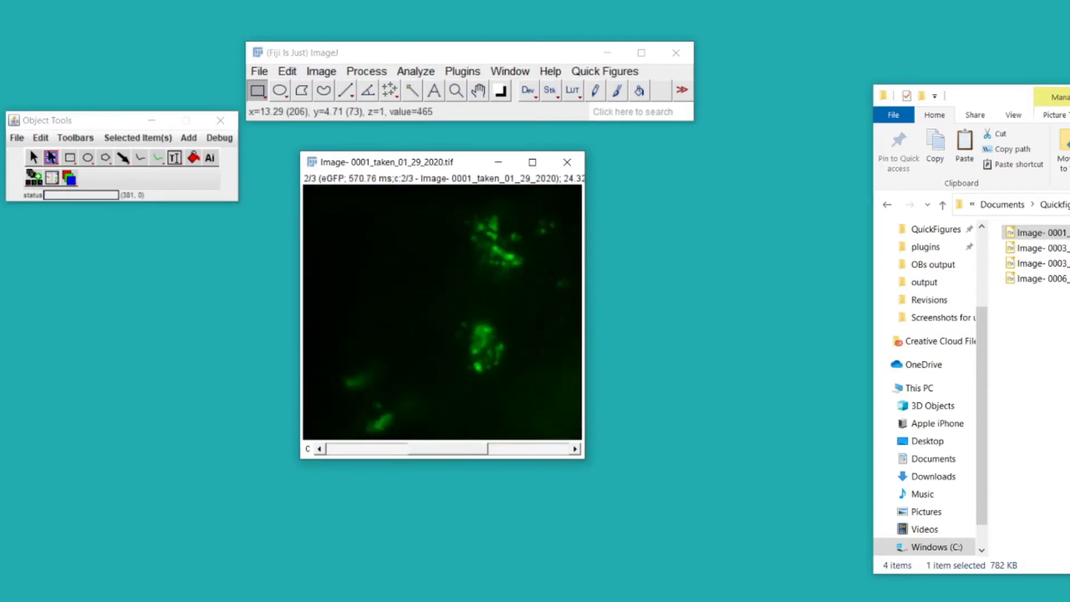
scroll(418, 225, "down", 1)
scroll(456, 238, "down", 1)
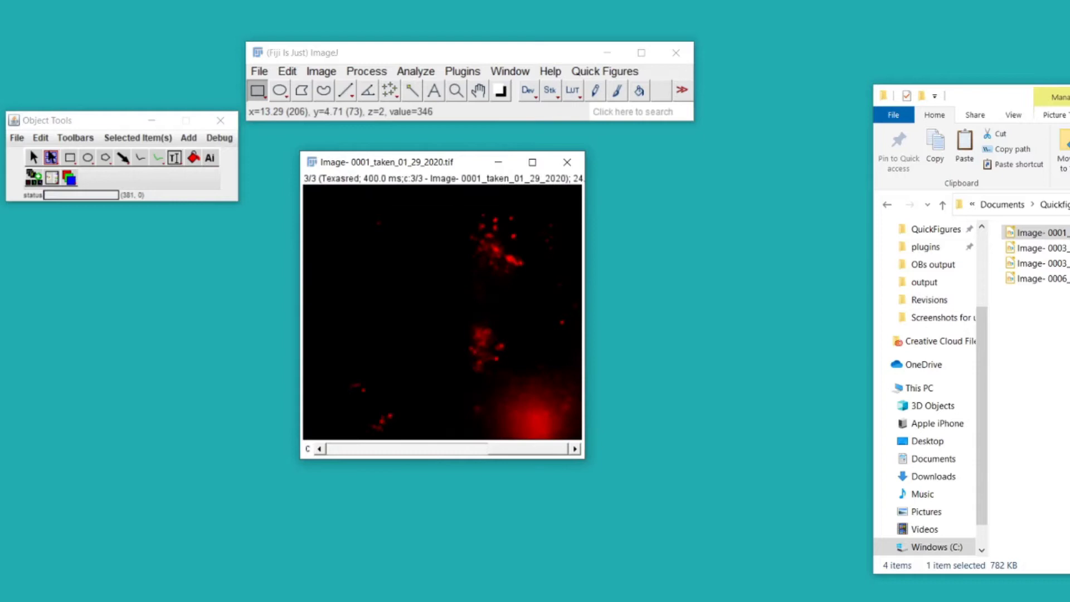
scroll(453, 248, "up", 2)
scroll(452, 252, "down", 2)
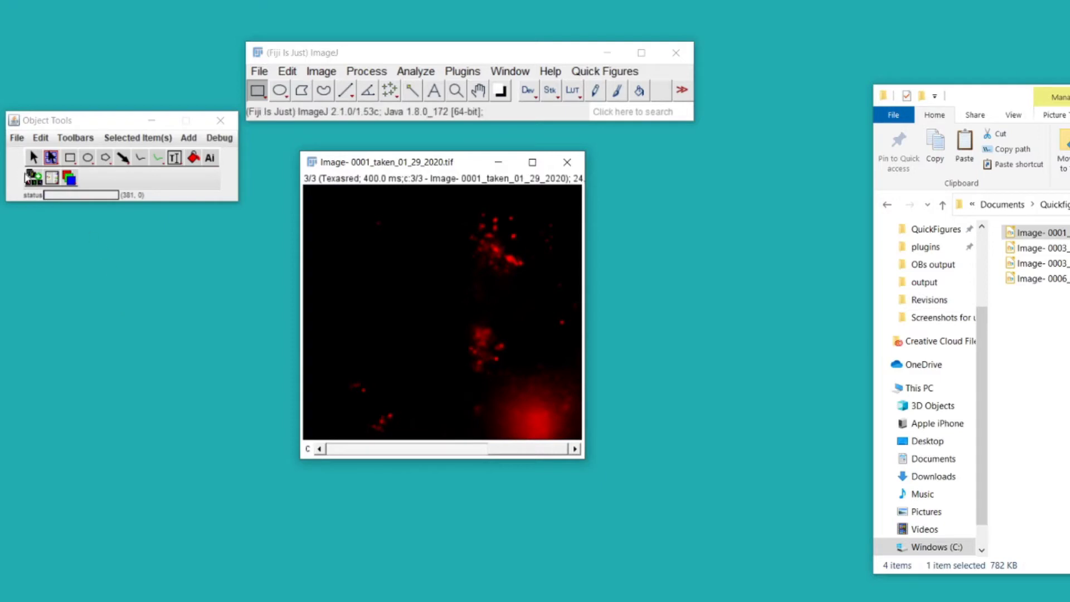
left_click(34, 177)
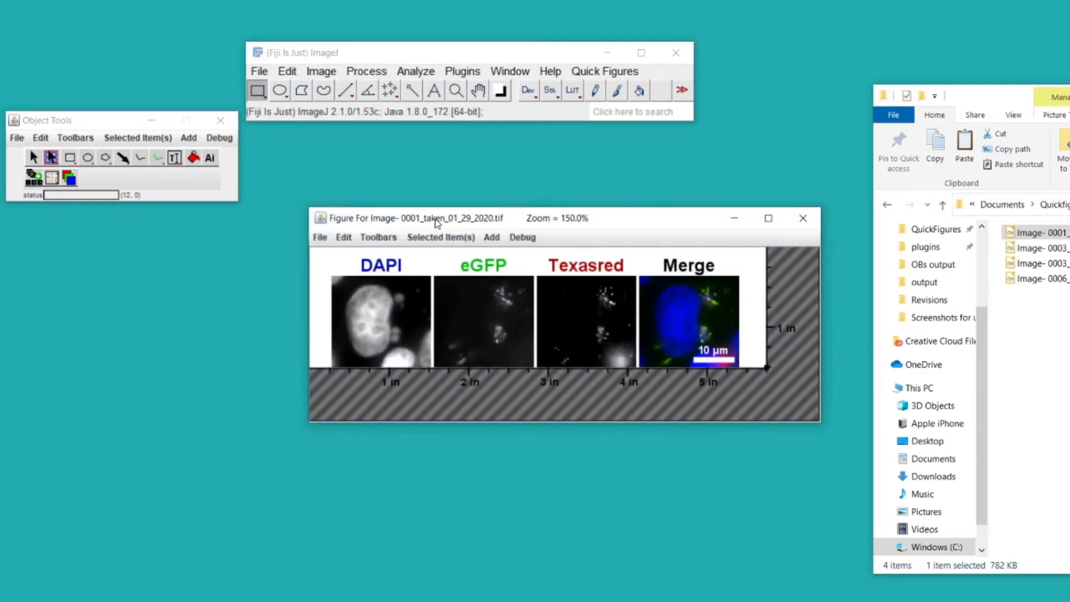
left_click_drag(438, 219, 404, 193)
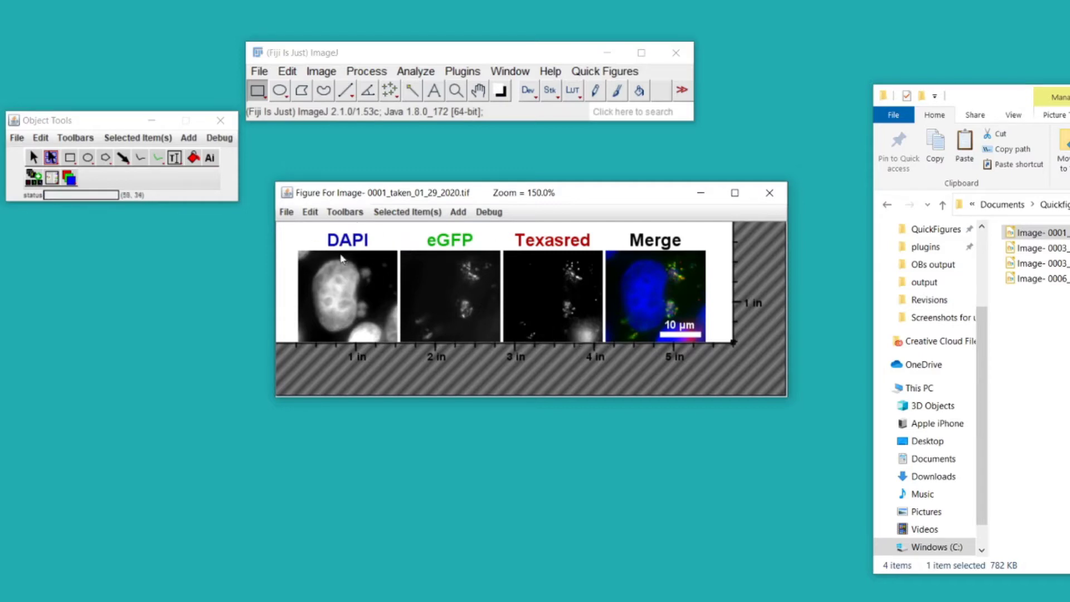
Pick the Square example layout and save it as the new default figure template
left_click(310, 213)
mouse_move(371, 355)
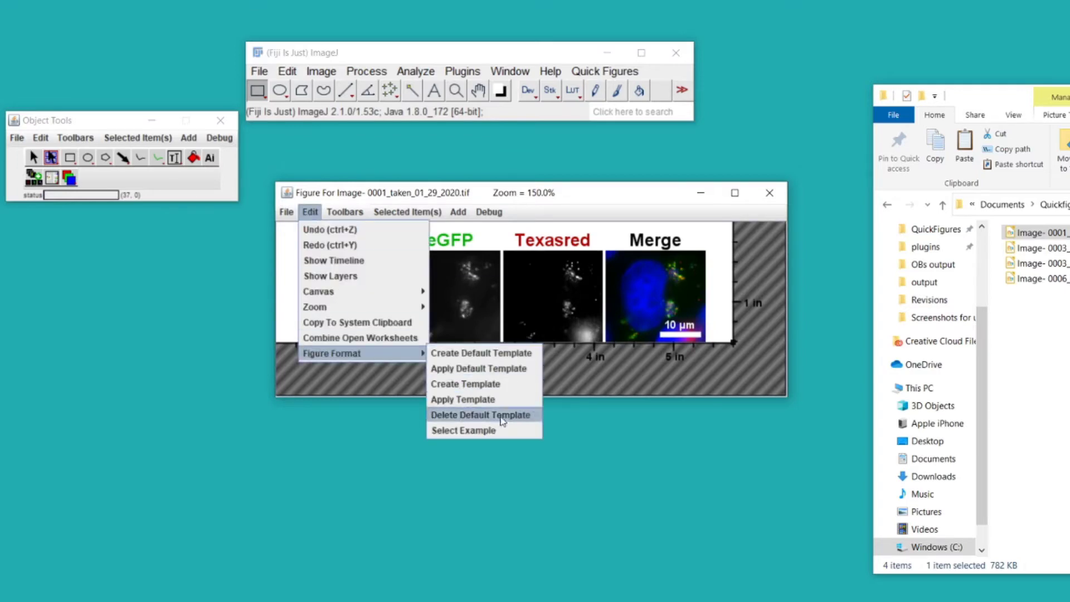
left_click(467, 430)
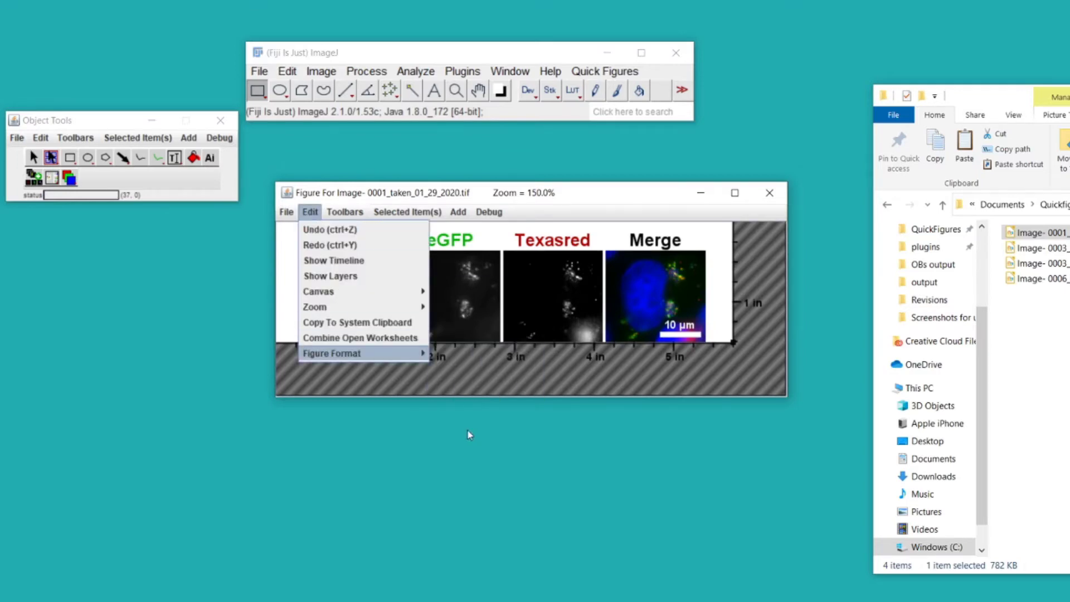
left_click(568, 310)
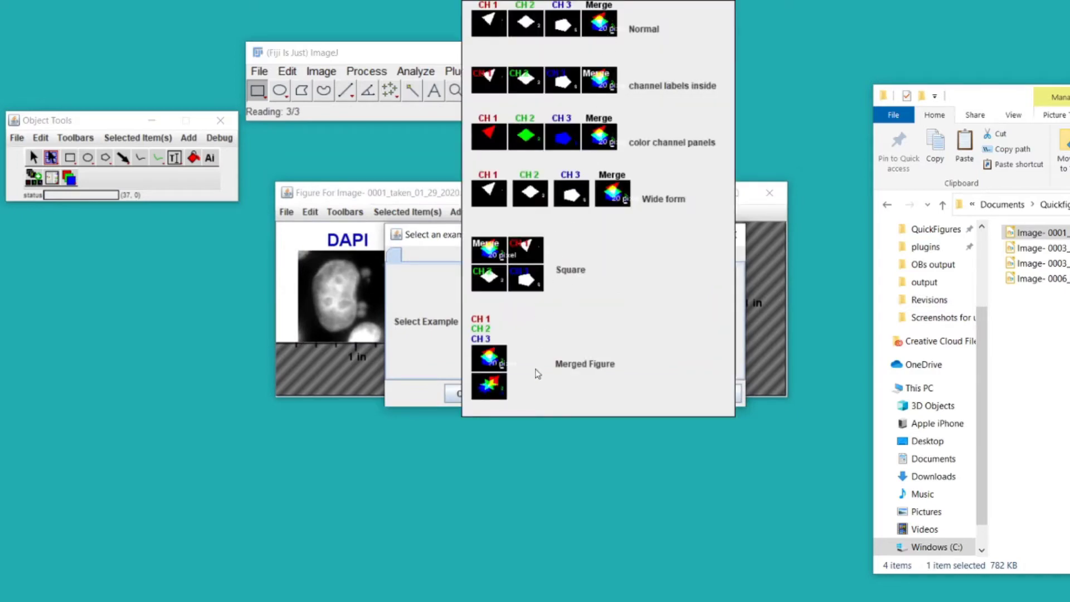
left_click(517, 255)
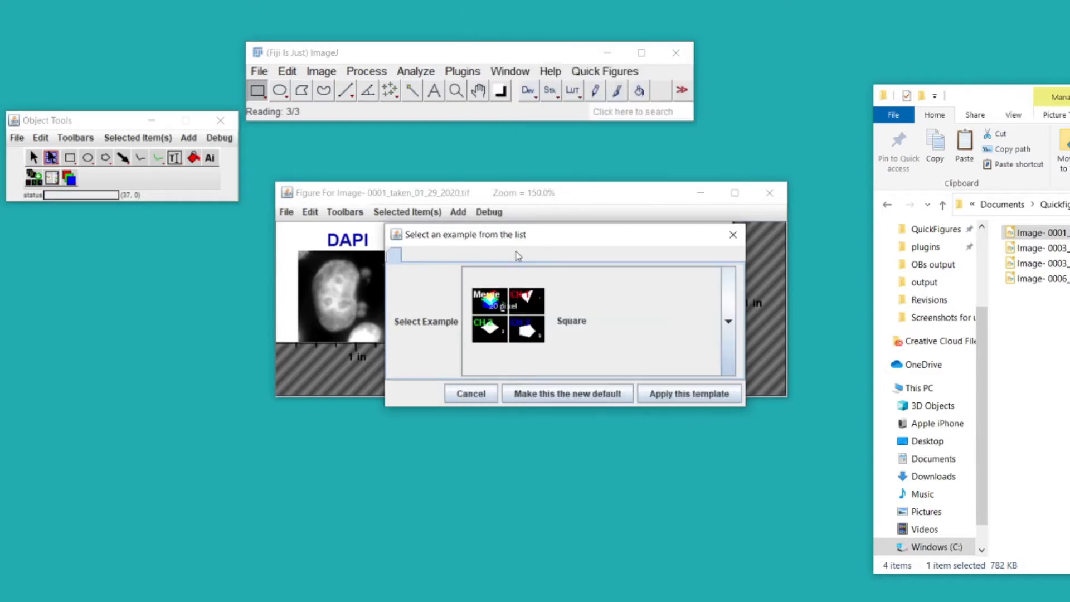
left_click(568, 395)
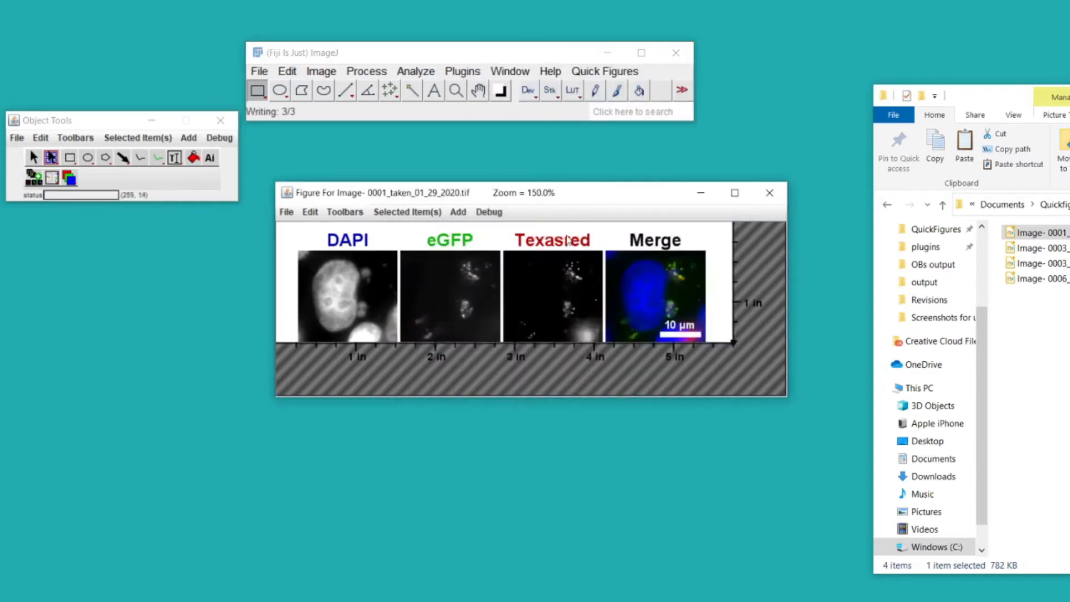
Close the Image-0001 figure and load Image-0003 into ImageJ from the file browser
left_click(768, 192)
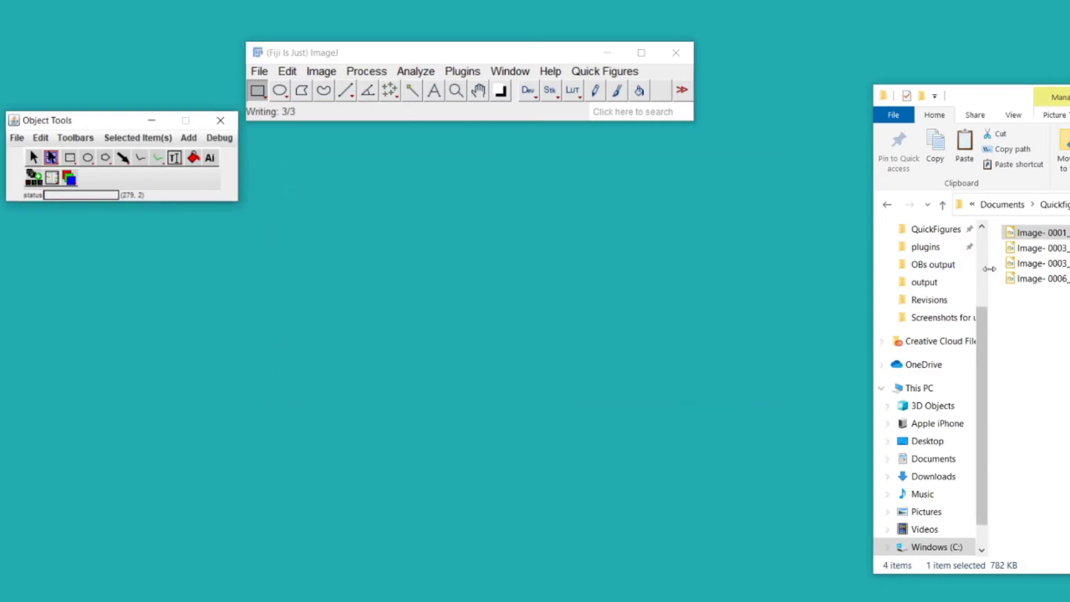
left_click(1039, 264)
left_click_drag(1039, 270, 376, 112)
Create a default 2×2 split-channel figure of Image-0003 and check its panel layout
left_click(17, 138)
mouse_move(34, 154)
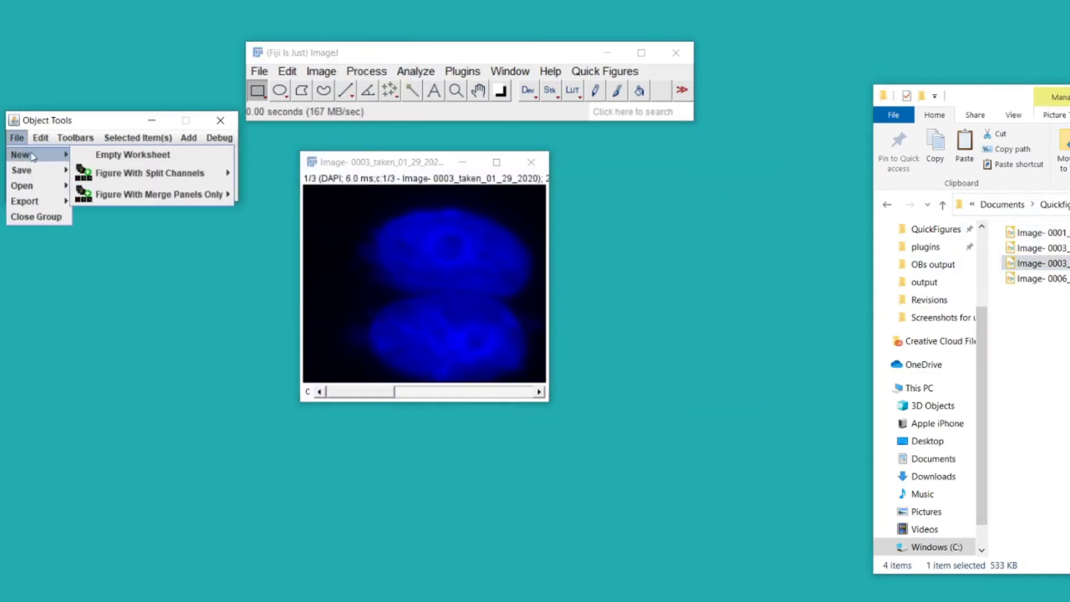
mouse_move(155, 175)
left_click(251, 171)
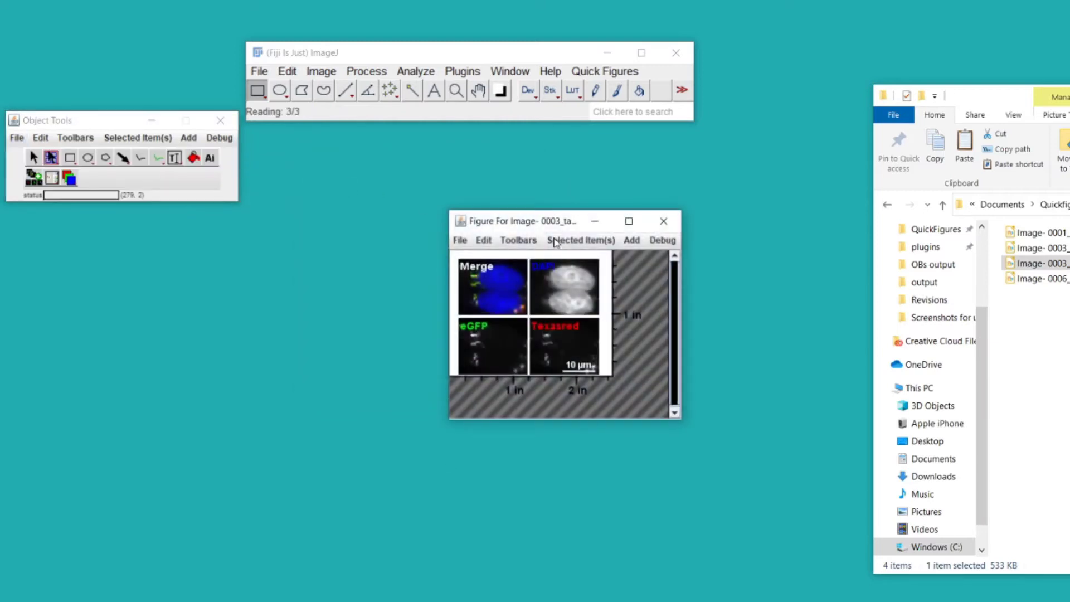
left_click_drag(534, 224, 479, 192)
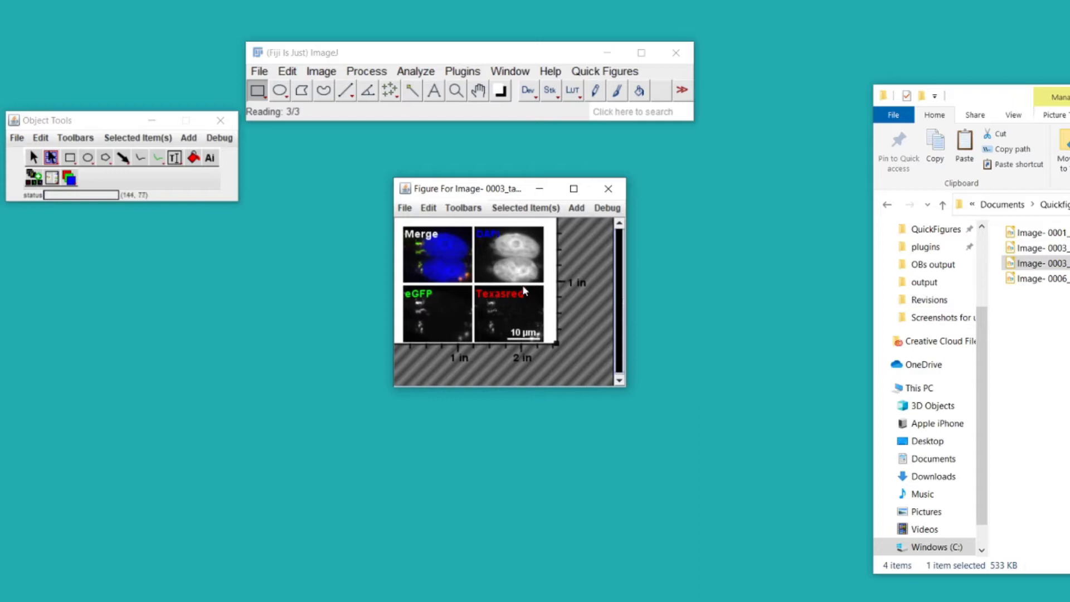
left_click(561, 310)
left_click(584, 308)
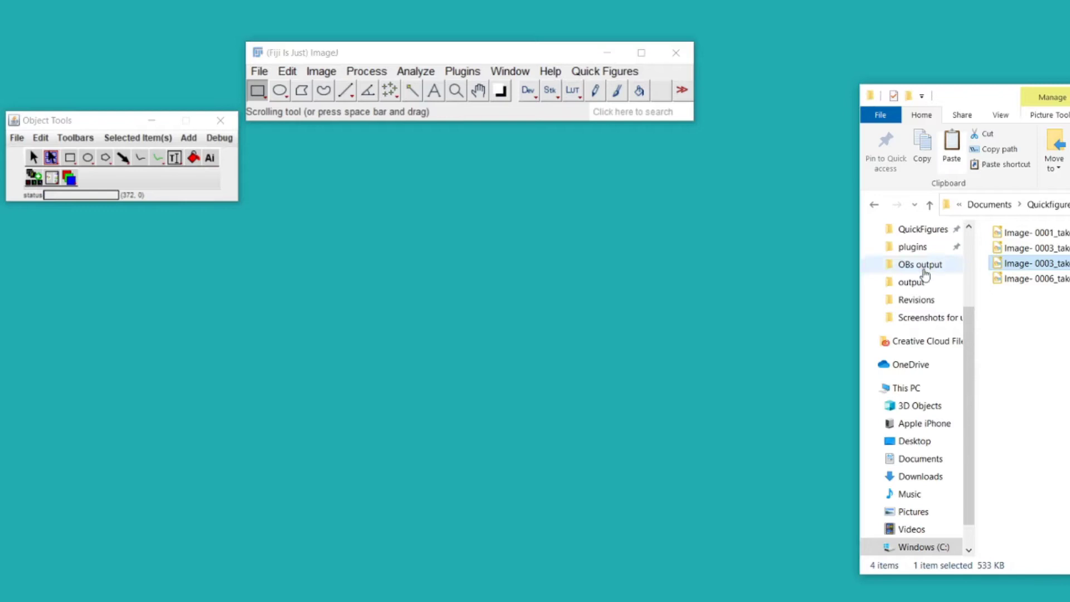
mouse_move(1035, 268)
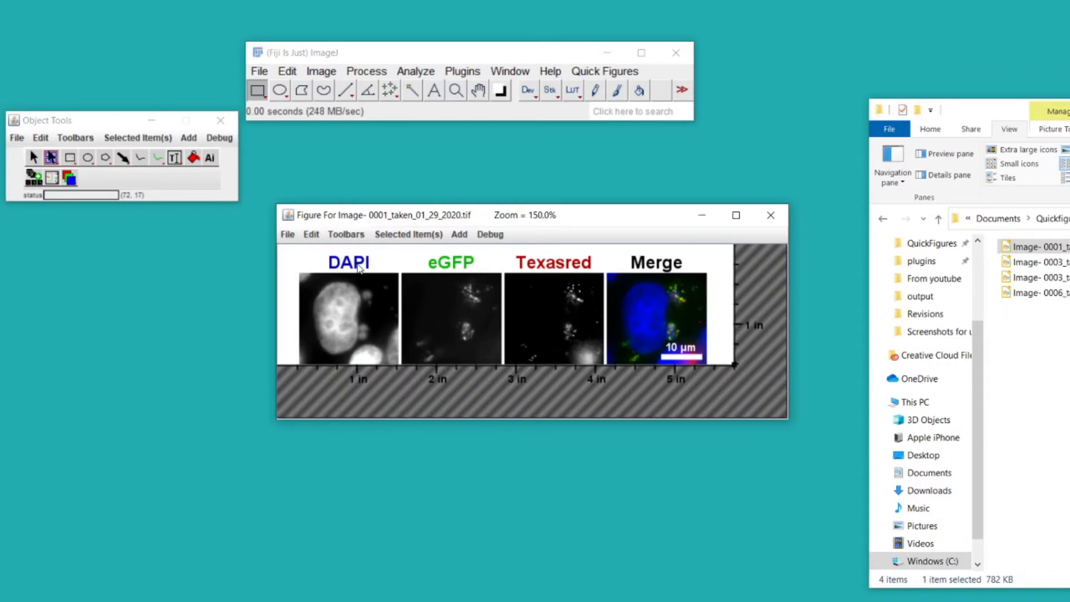
Select all four channel labels and switch them to a typewriter-style font
left_click(359, 268)
left_click(412, 290)
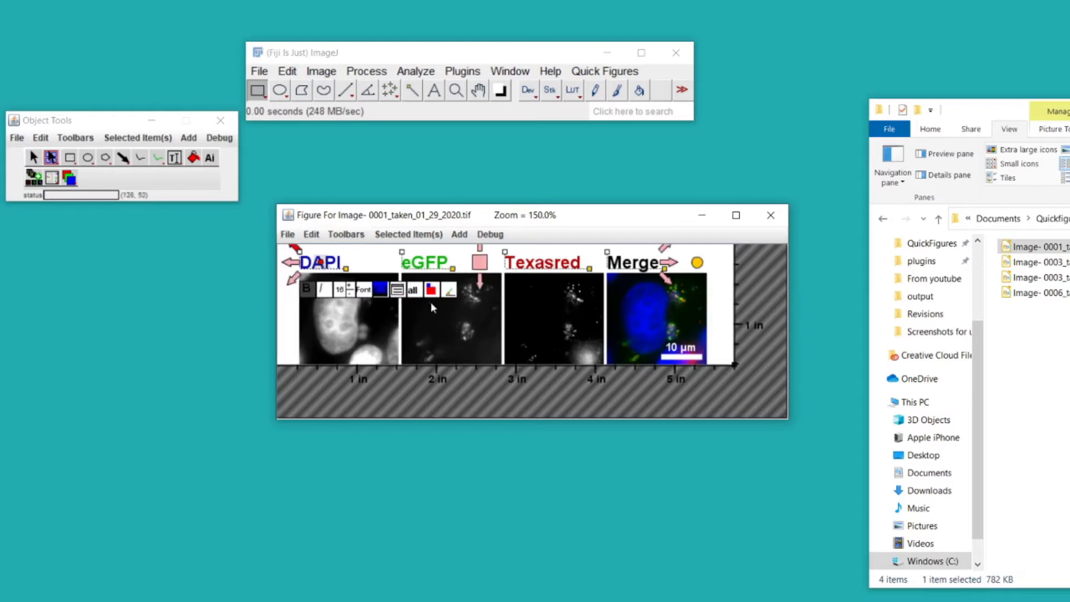
left_click(367, 294)
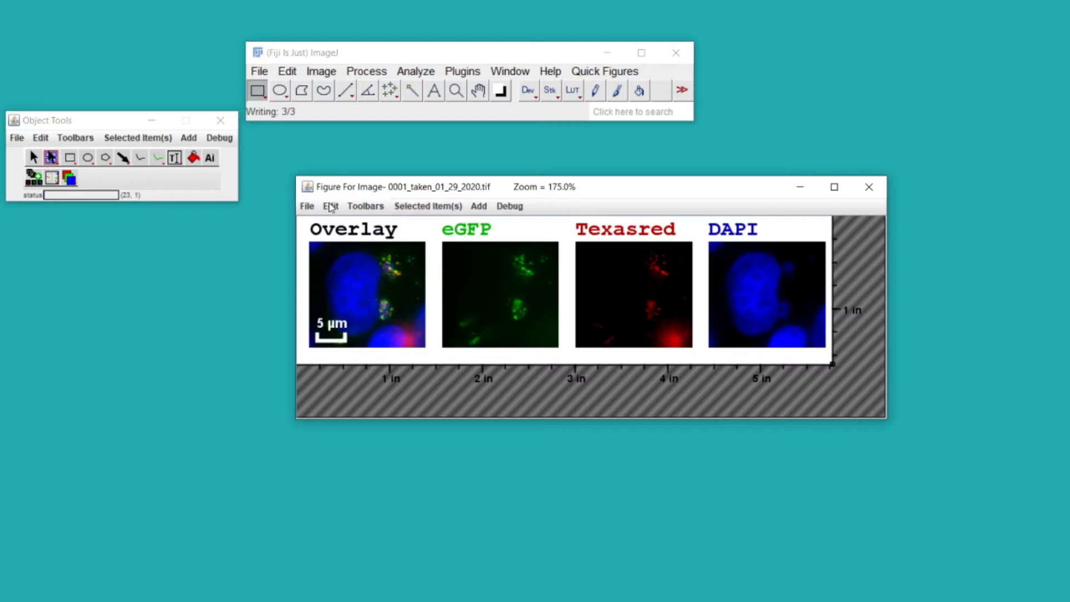
Save this figure as the default template, with Texasred as the chosen channel label
left_click(331, 207)
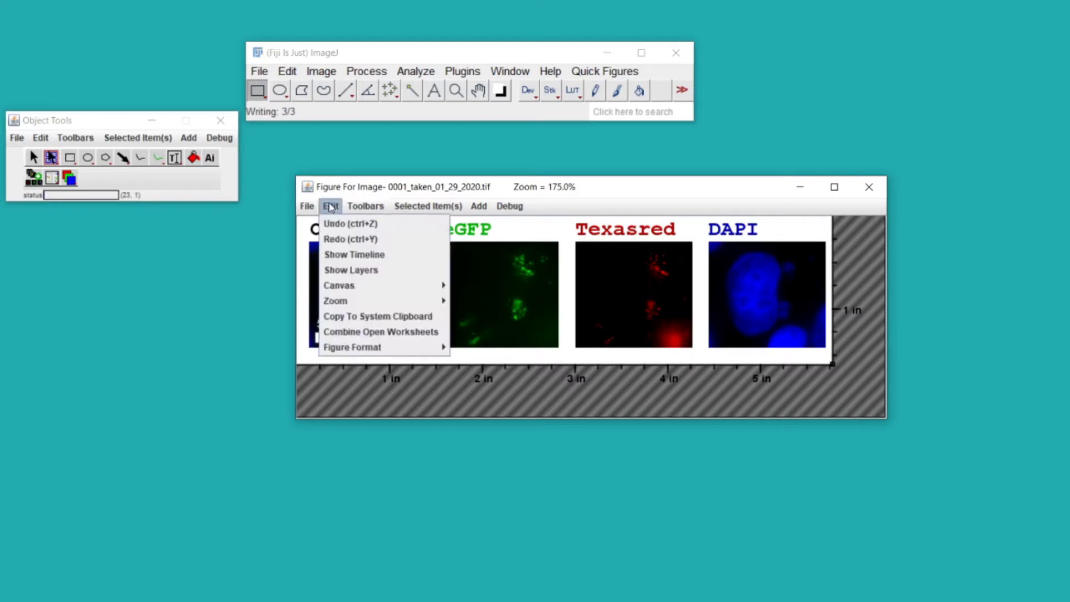
mouse_move(430, 348)
left_click(511, 349)
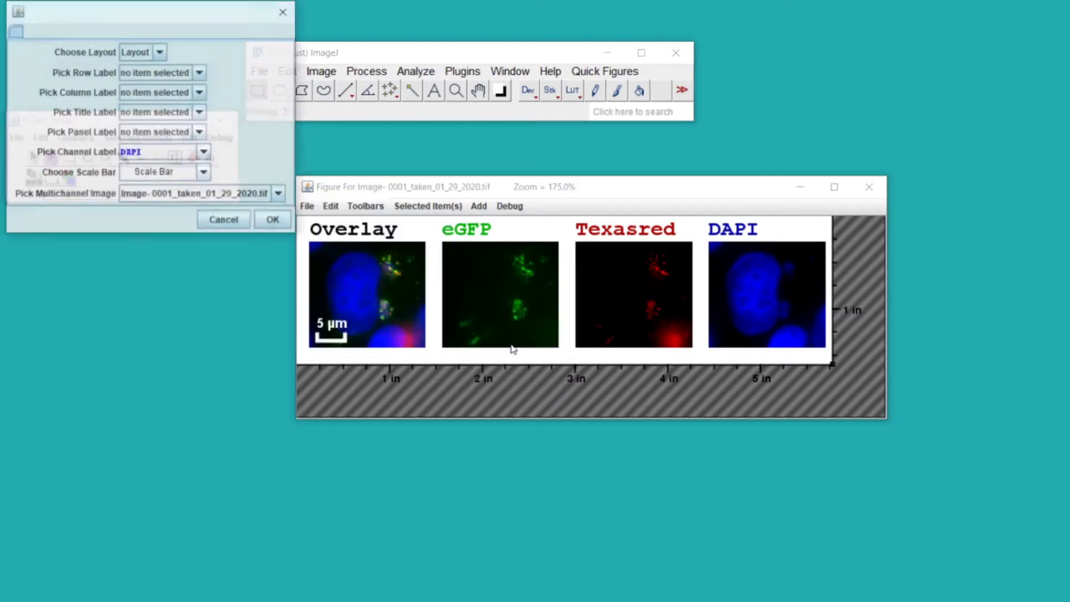
left_click_drag(162, 19, 560, 139)
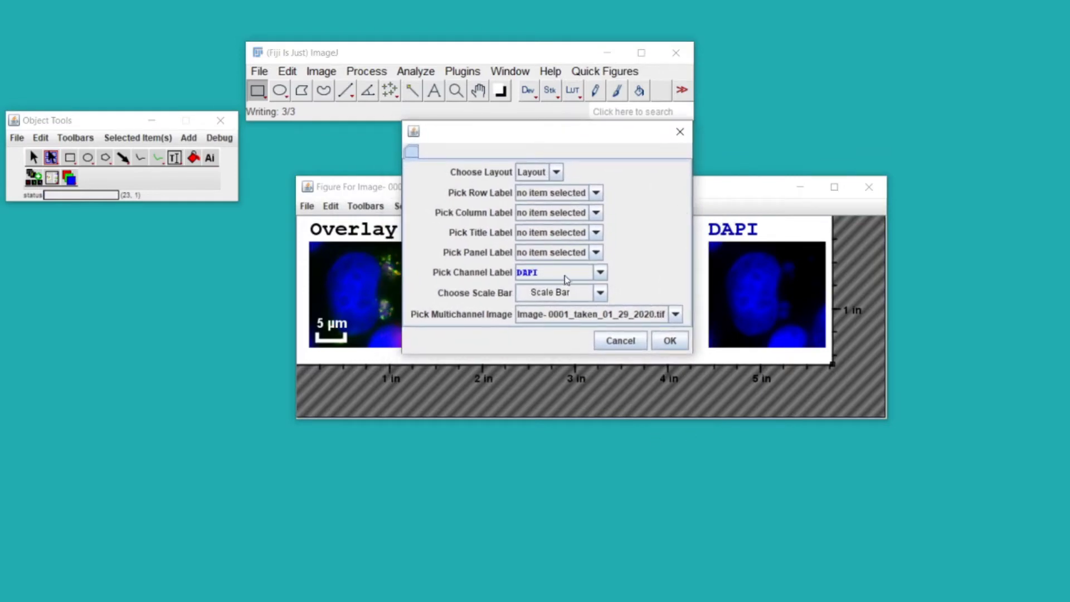
left_click(601, 273)
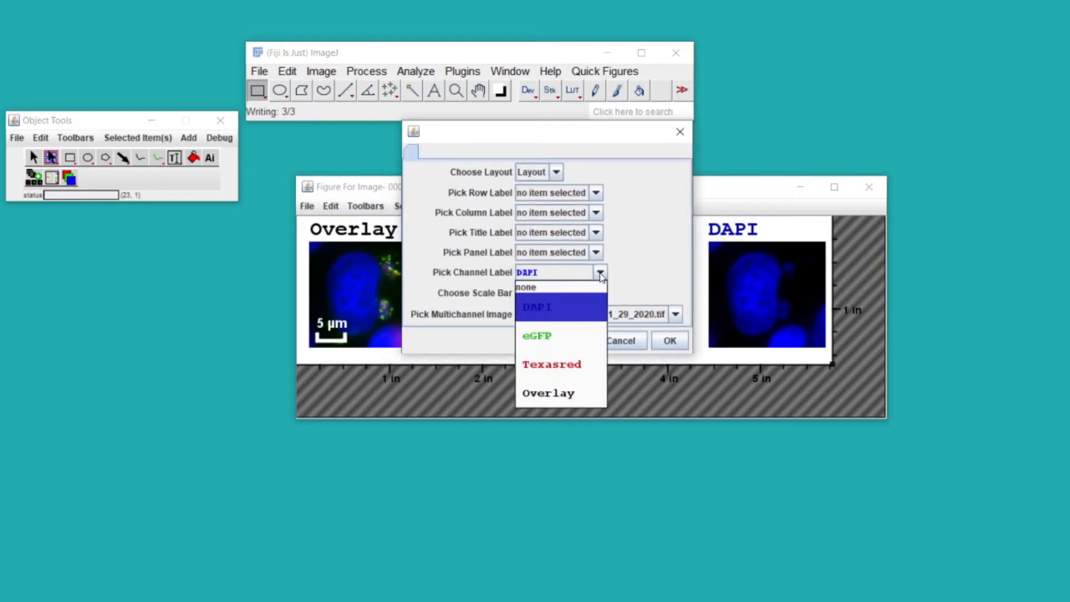
left_click(573, 373)
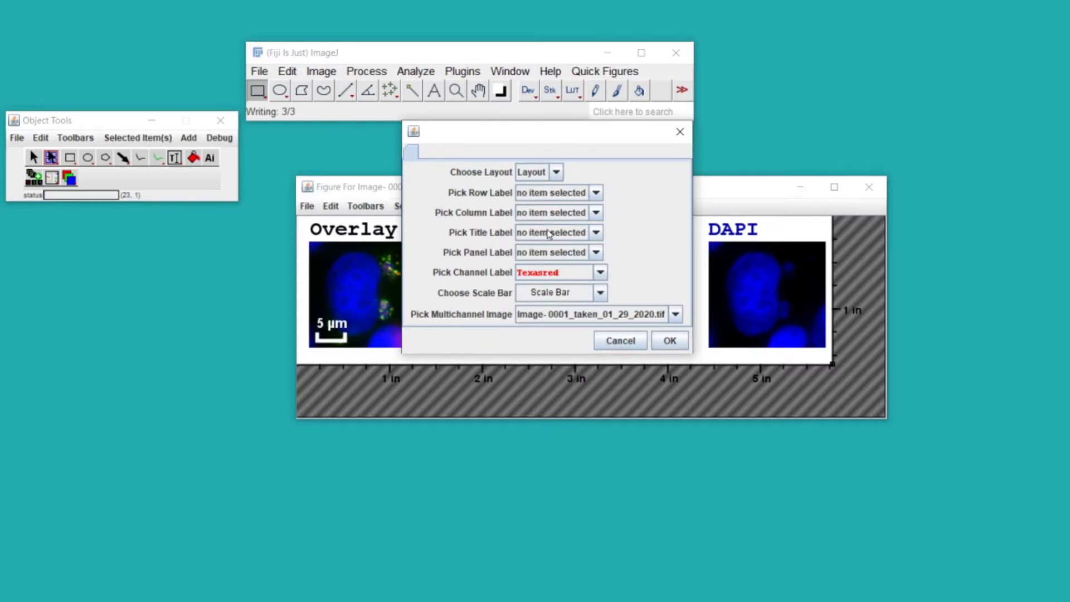
left_click(669, 341)
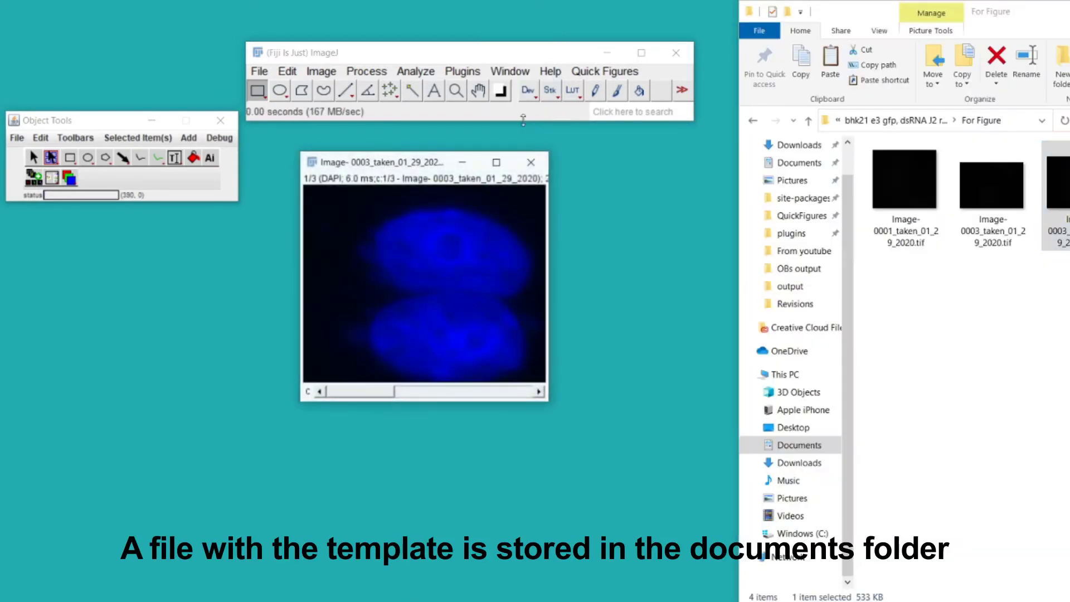
Build a quick multichannel figure of Image-0003, then close the original image without saving
scroll(424, 284, "down", 1)
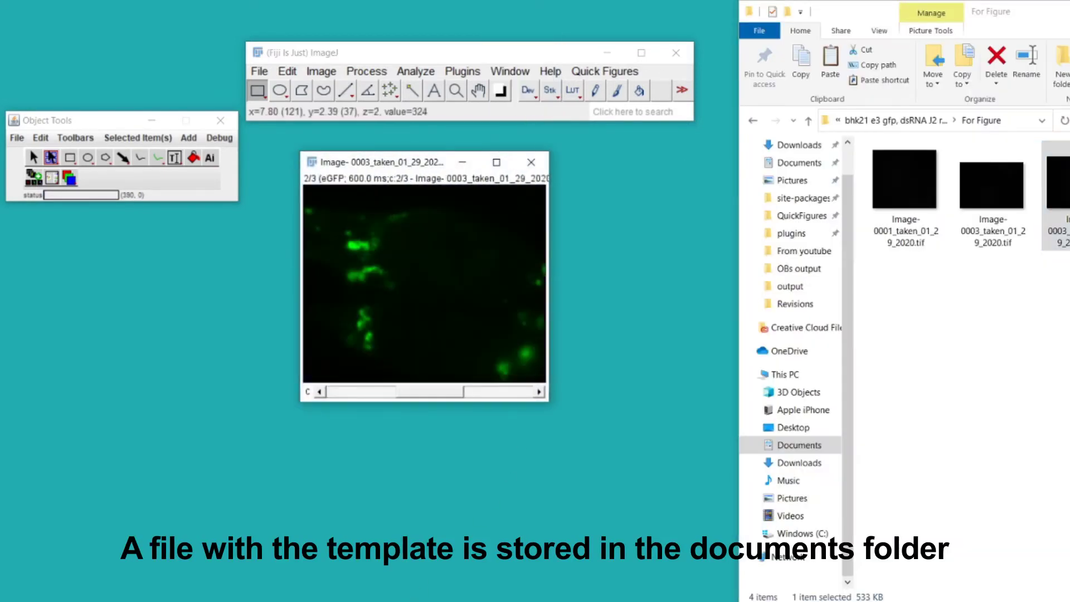
left_click_drag(987, 3, 997, 81)
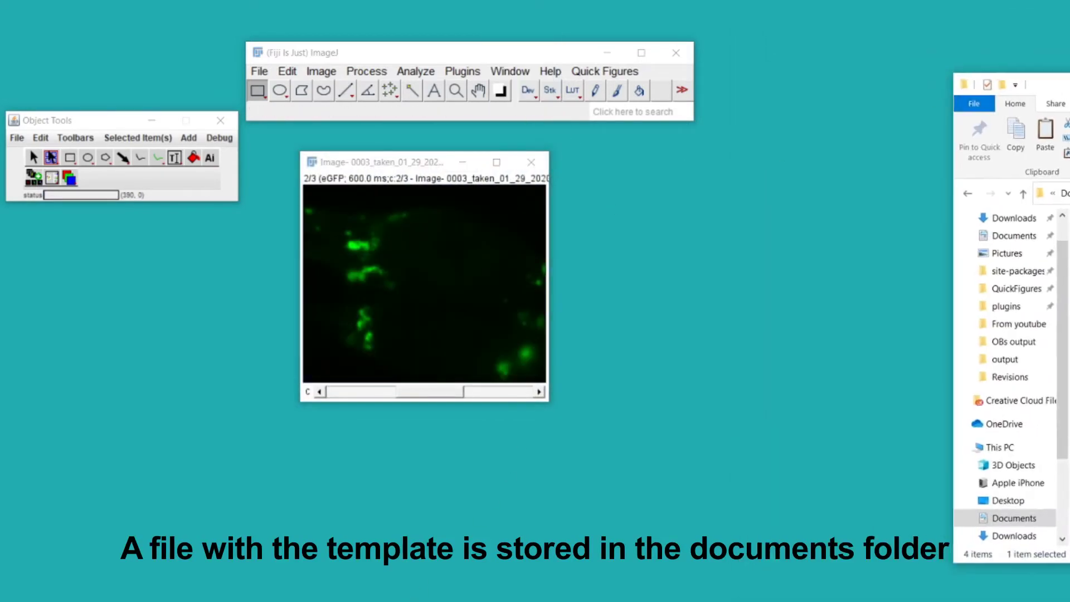
left_click(34, 179)
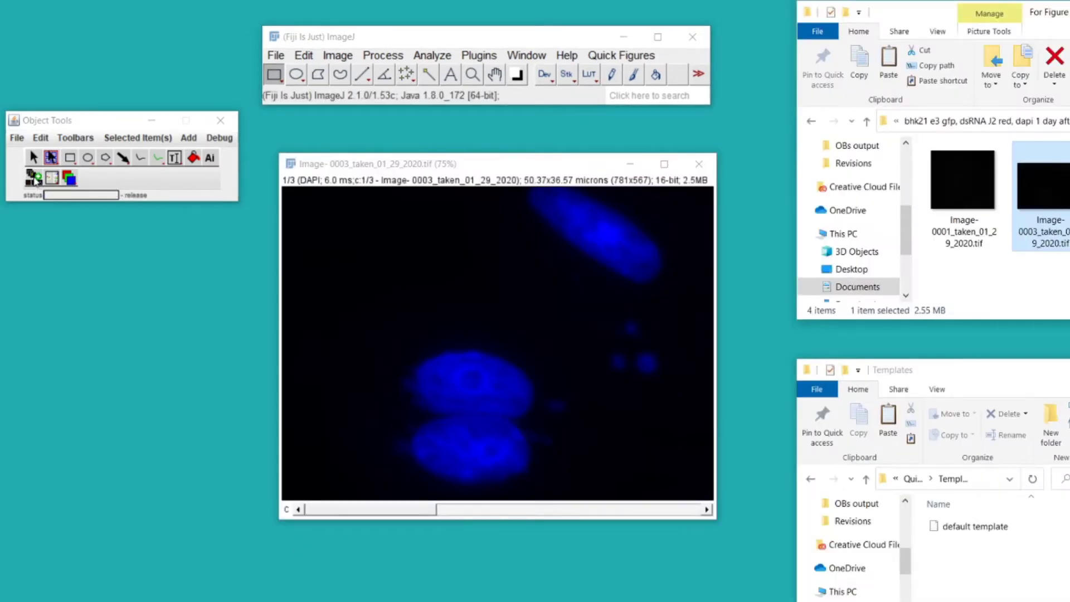
left_click(34, 180)
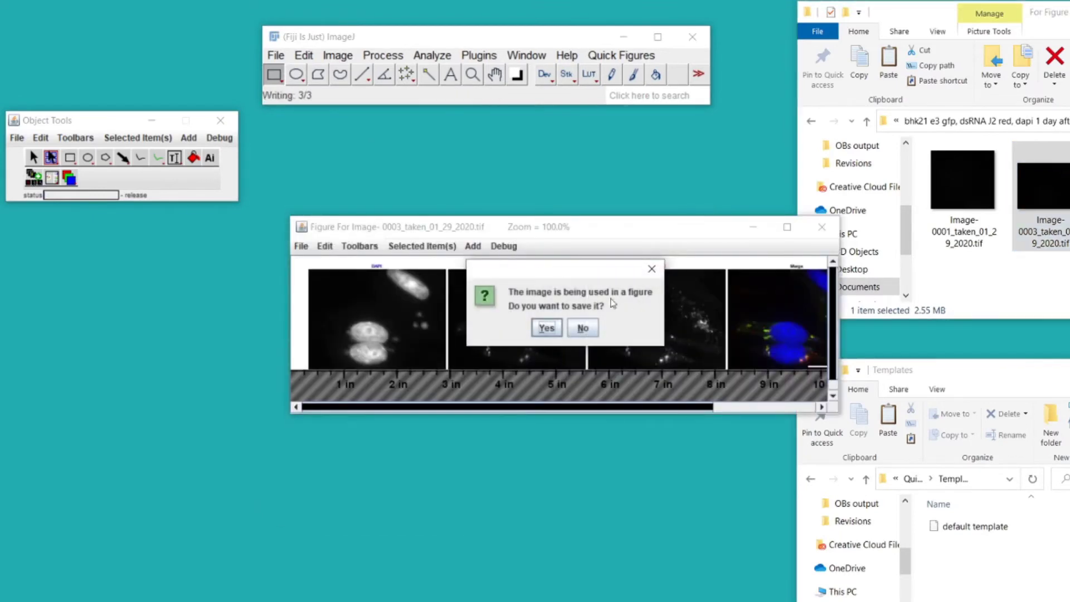
left_click(570, 332)
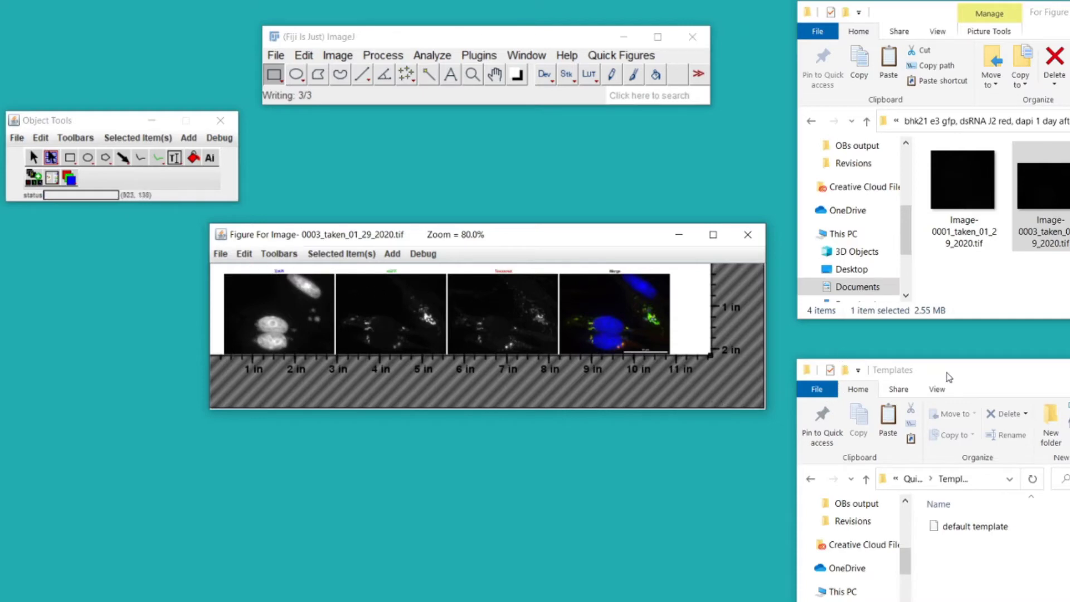
Delete the default template, emptying the Templates folder, and close the Image-0003 figure
left_click_drag(933, 375, 906, 350)
left_click(245, 253)
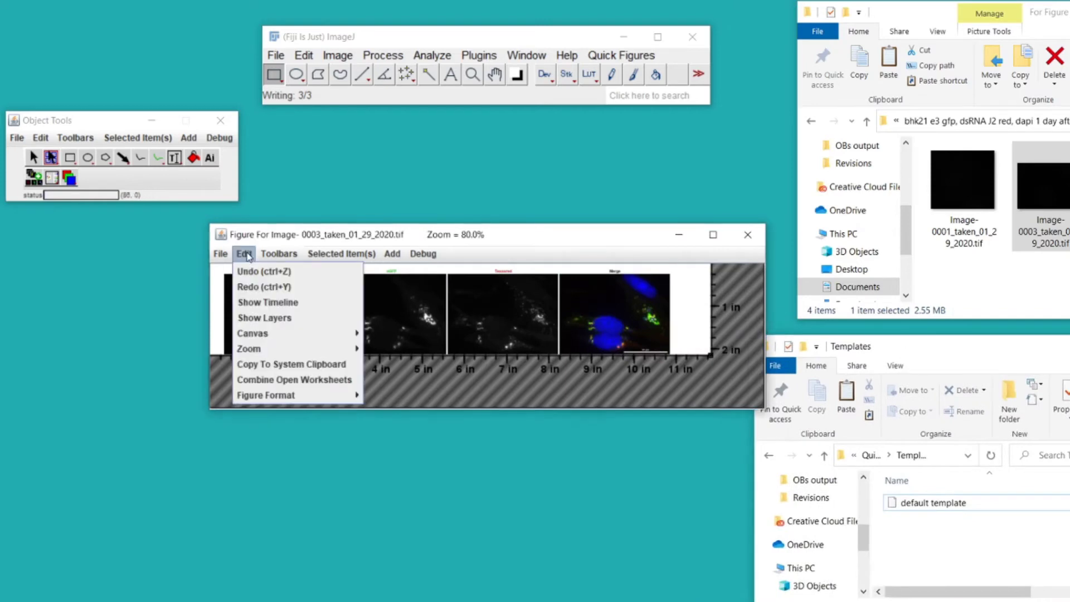
mouse_move(326, 401)
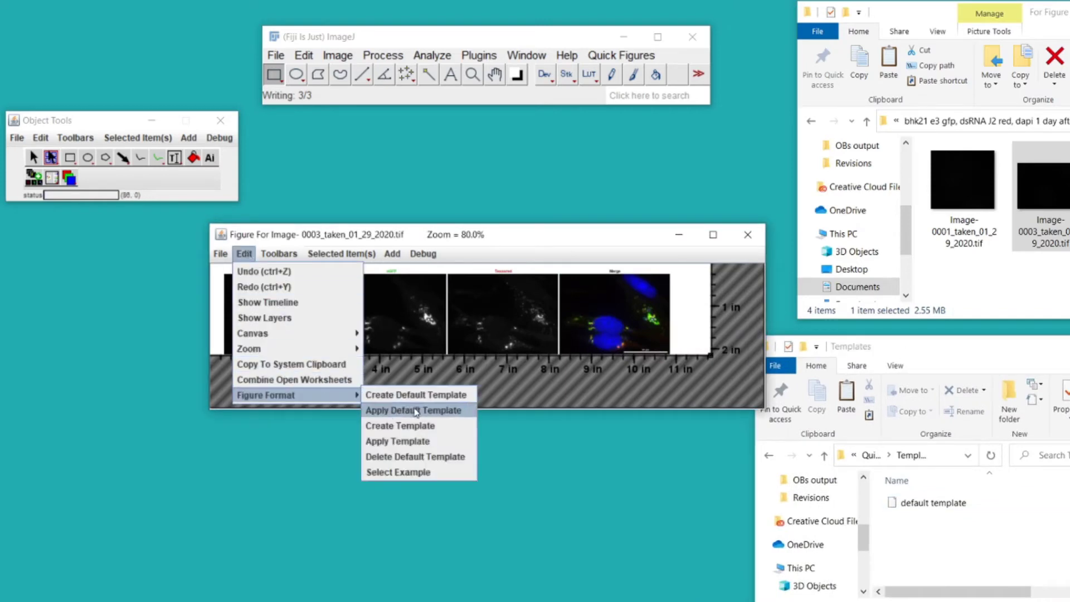
left_click(423, 457)
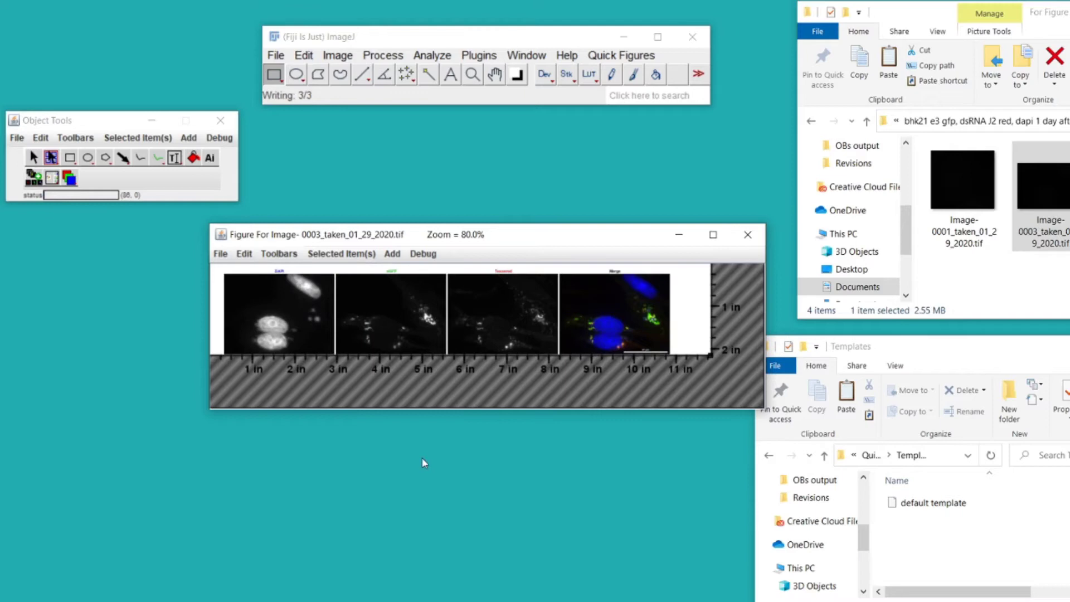
left_click(747, 234)
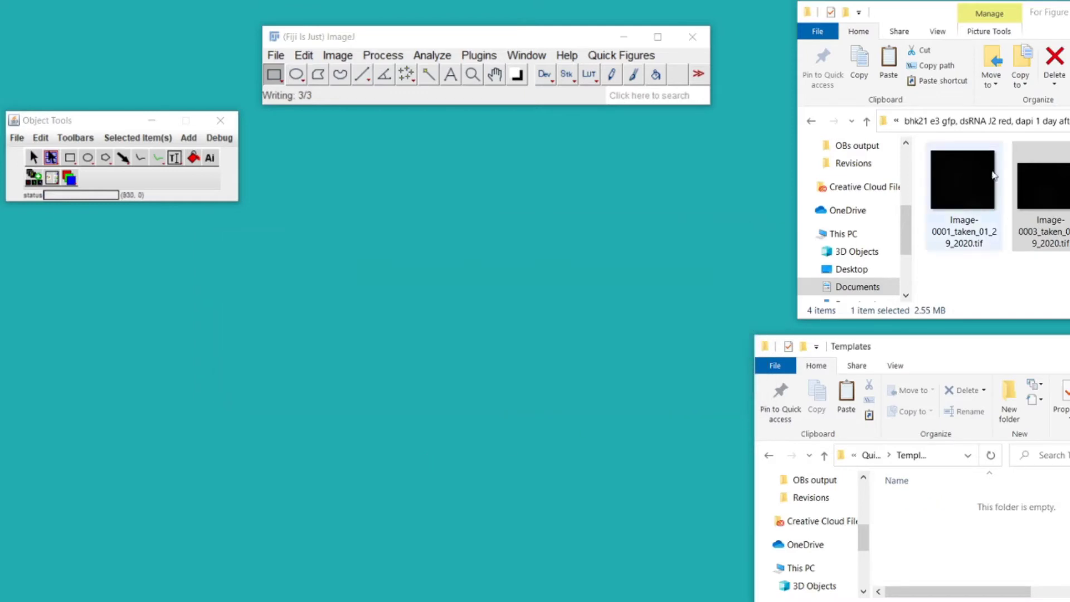
Reopen Image-0003 and build a quick multichannel figure, choosing to save the original image
left_click_drag(1037, 184, 429, 100)
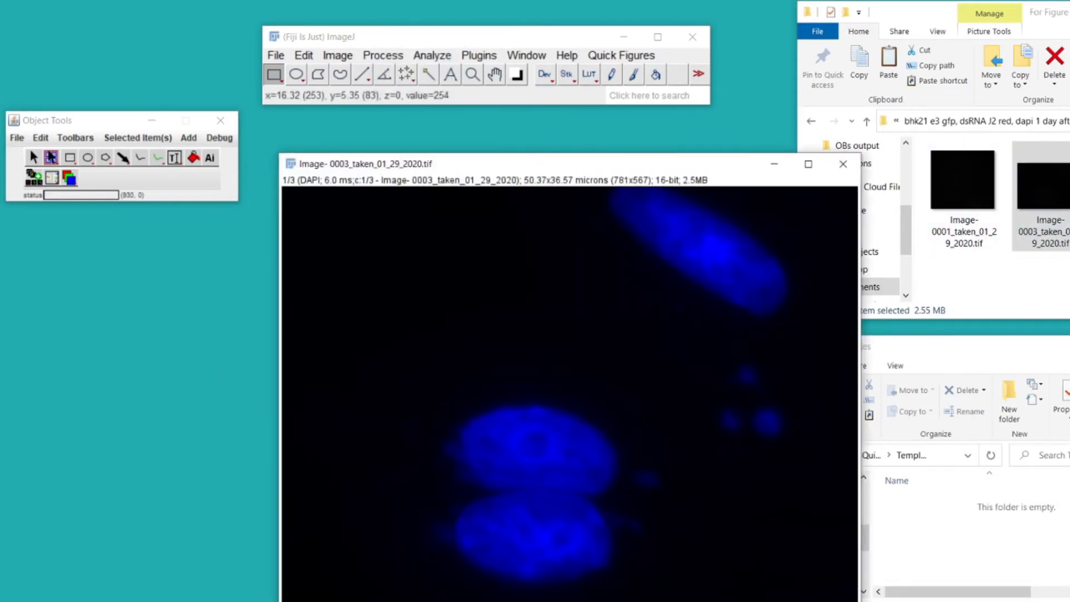
scroll(468, 248, "down", 1)
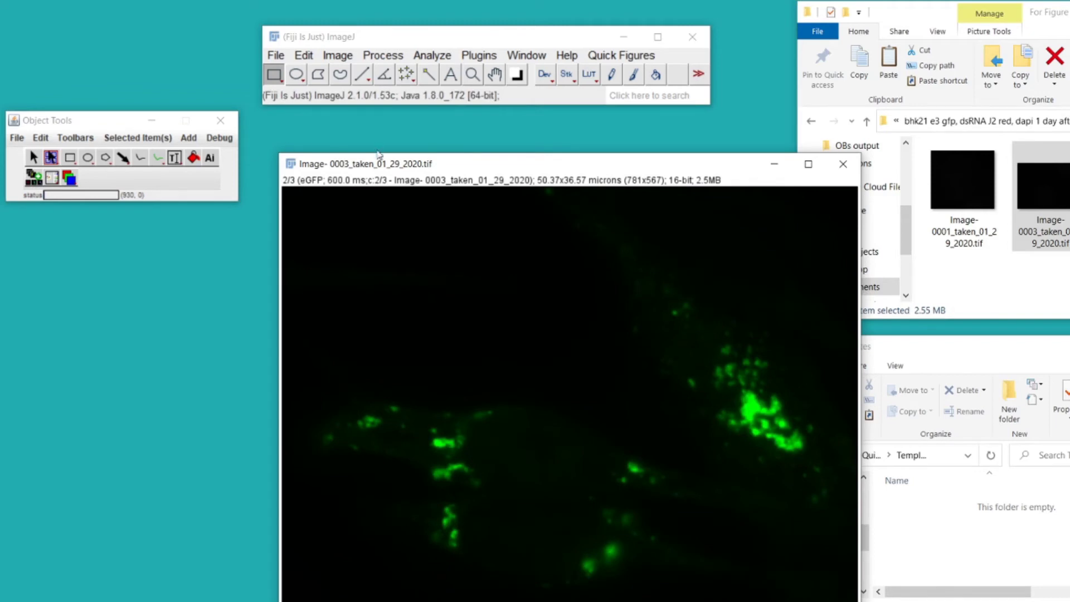
left_click_drag(377, 155, 362, 140)
left_click(39, 177)
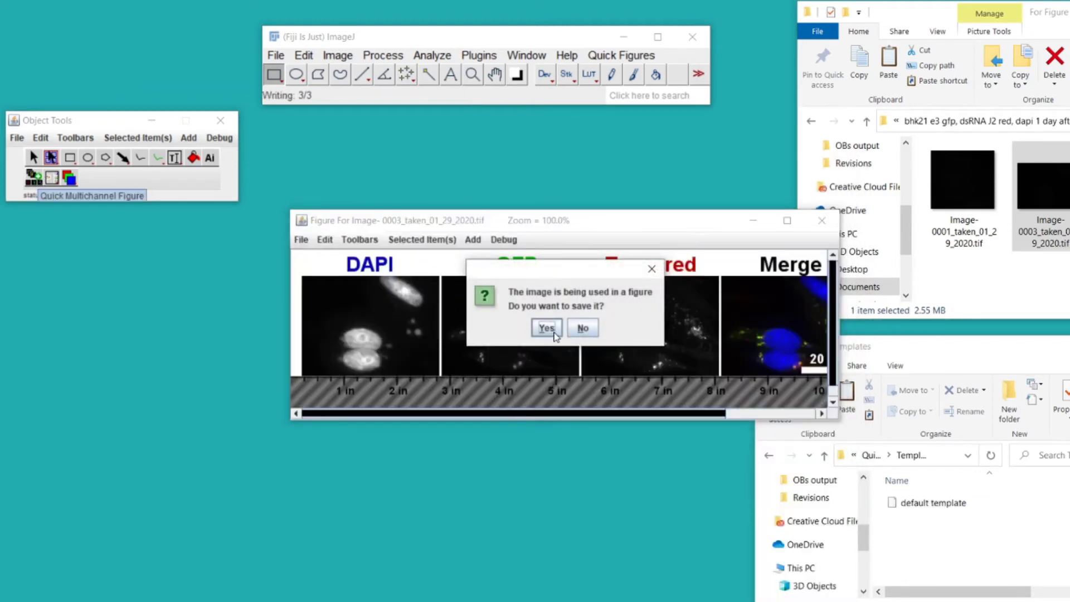
left_click(546, 328)
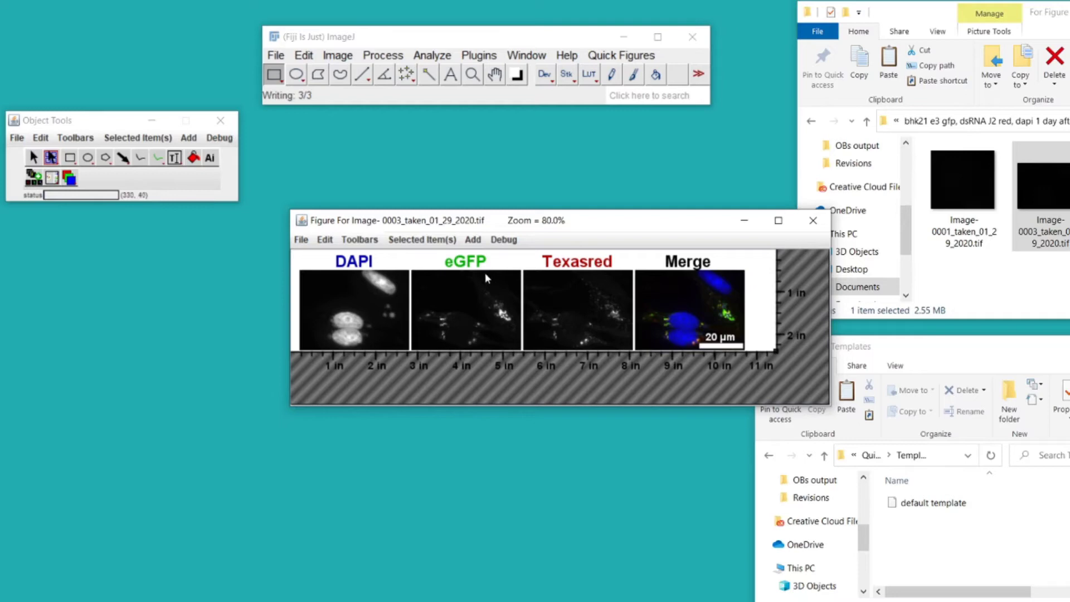
Select the DAPI label and the 20 µm scale bar, then deselect
left_click(355, 264)
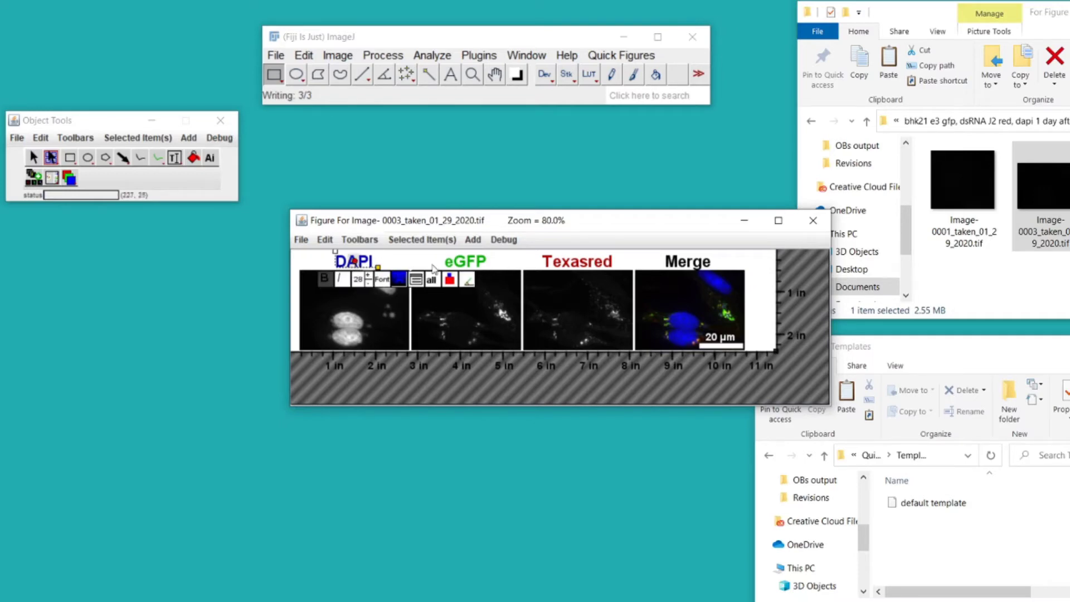
left_click(716, 345)
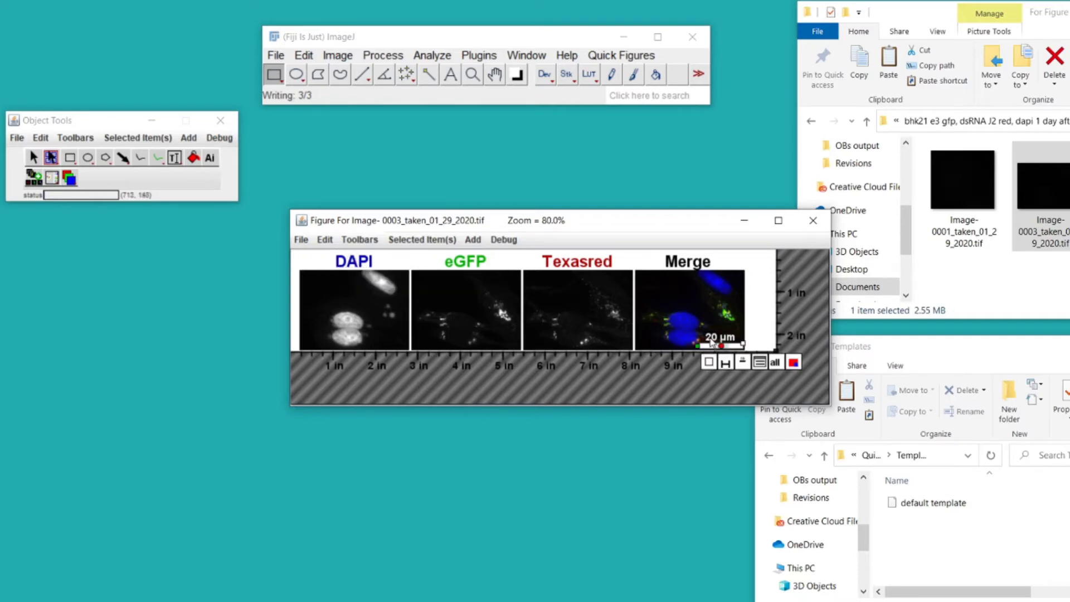
left_click(569, 387)
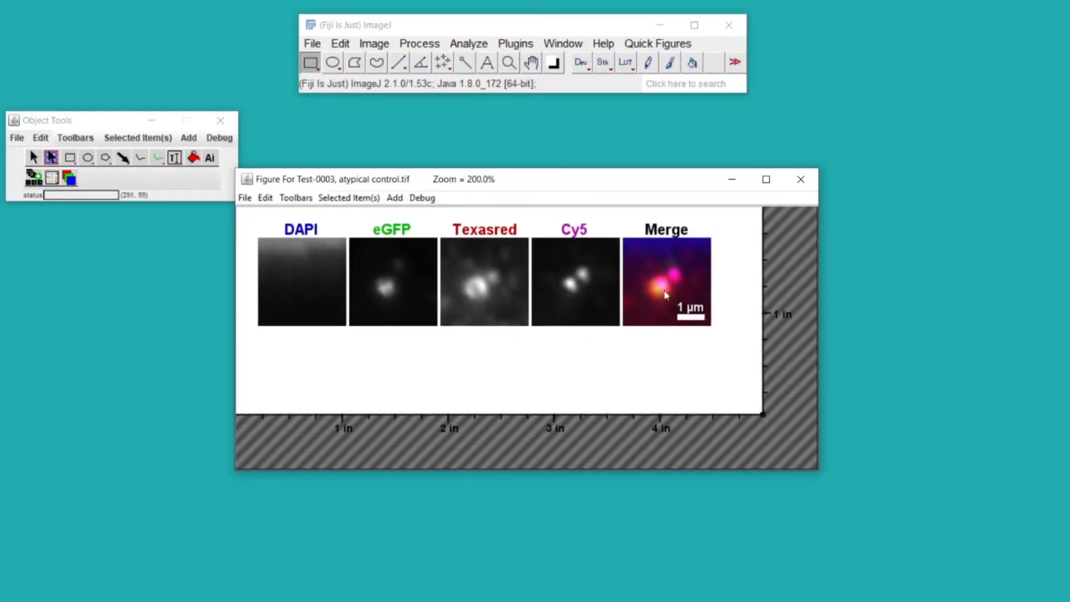
Detach the 1 µm scale bar from the Merge panel and move it into the eGFP panel
left_click(689, 318)
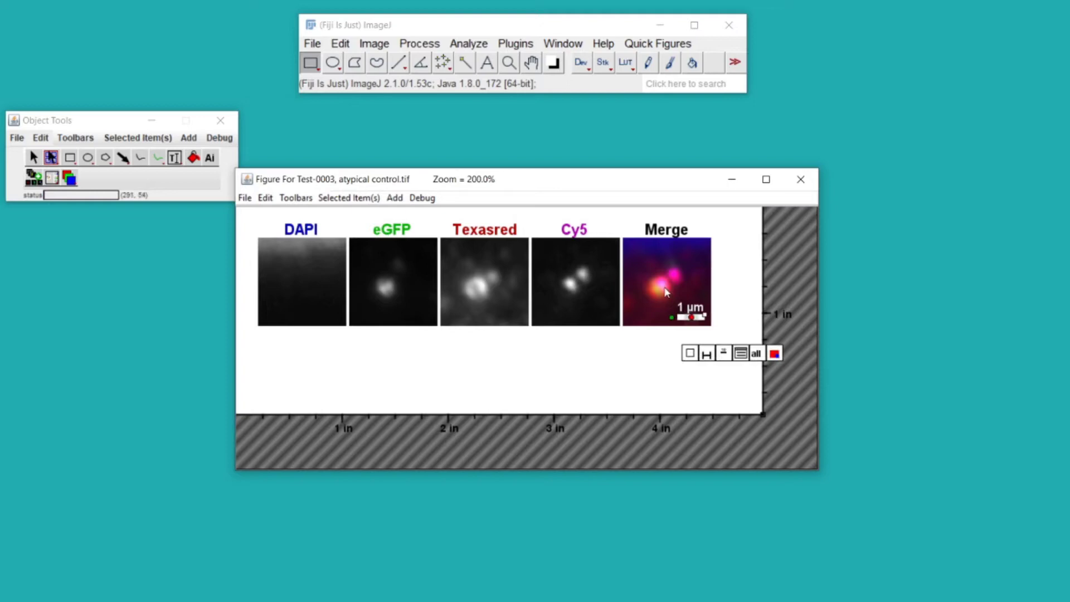
left_click_drag(666, 291, 644, 283)
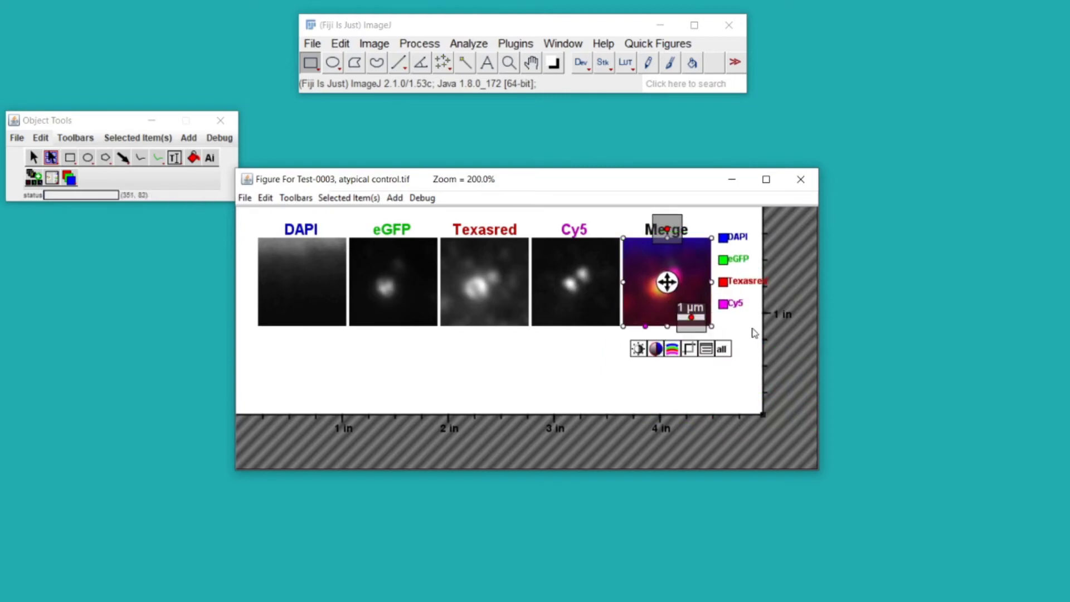
left_click(754, 332)
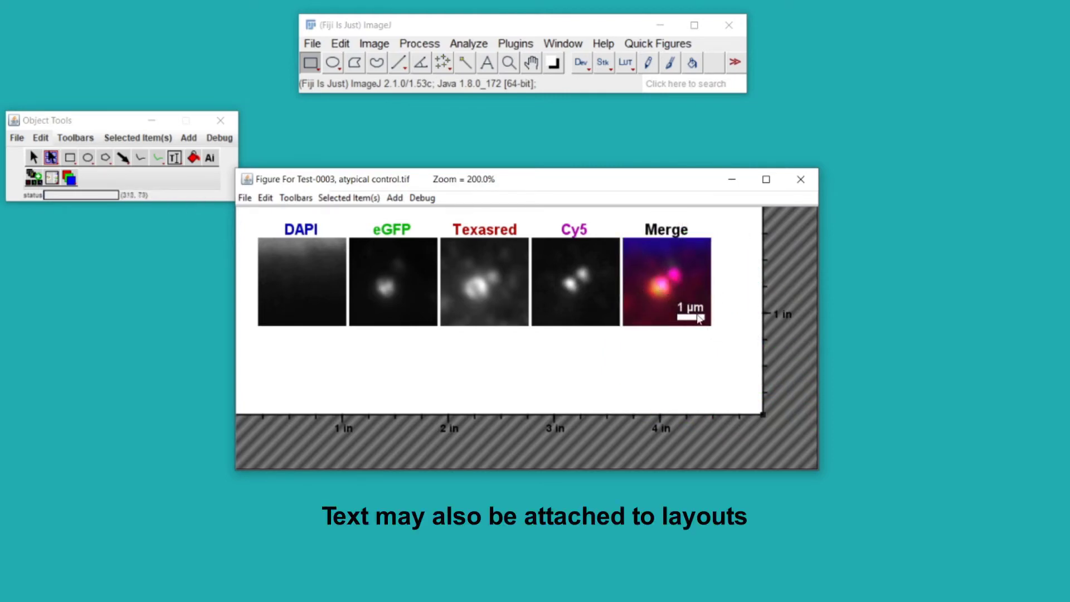
mouse_move(701, 322)
left_mouse_down()
mouse_move(646, 317)
mouse_move(736, 325)
mouse_move(699, 328)
left_mouse_up()
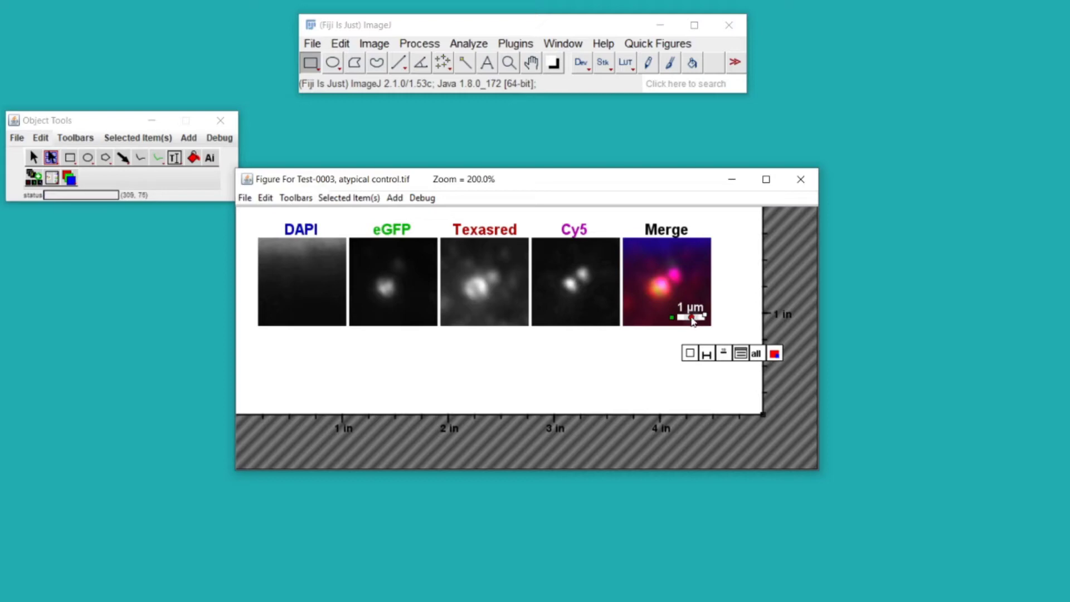
left_click_drag(692, 321, 692, 316)
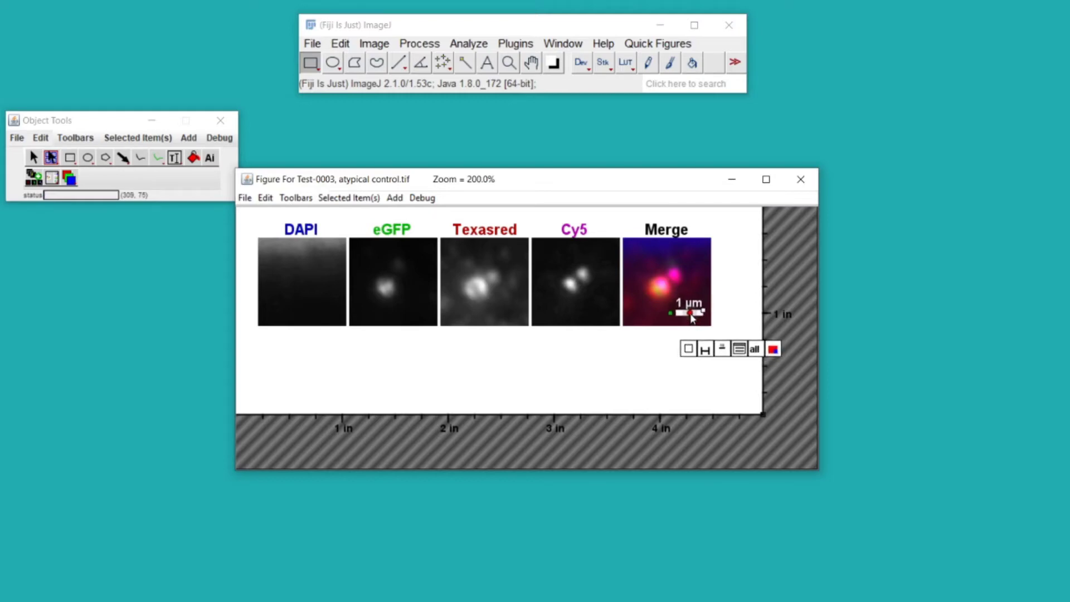
left_click(745, 322)
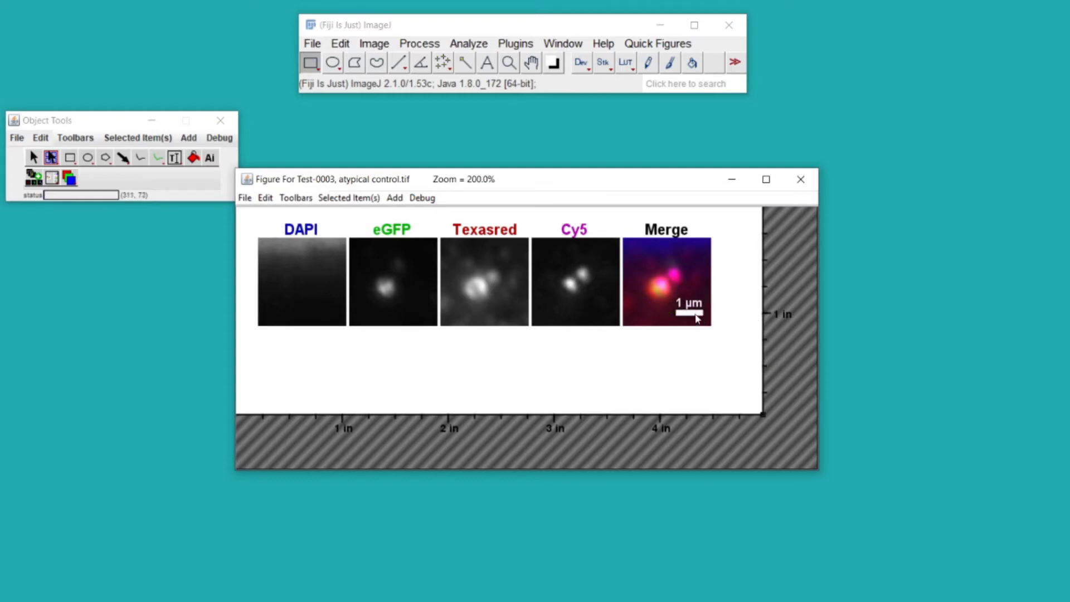
left_click_drag(696, 318, 565, 256)
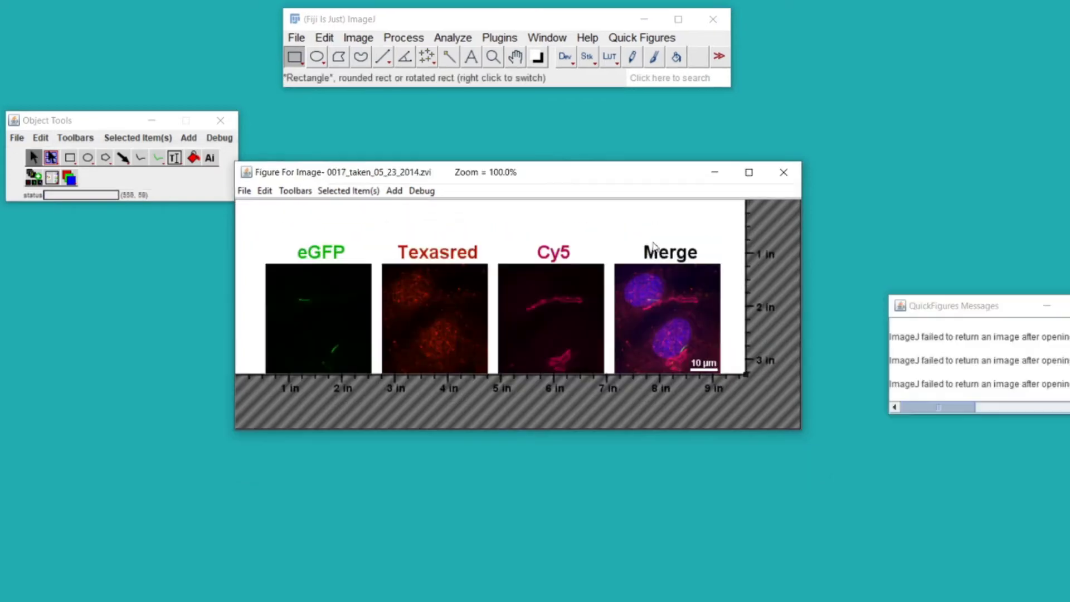
Drag the Merge label so the whole eGFP, Texasred, Cy5 and Merge label row shifts slightly higher
left_click(665, 249)
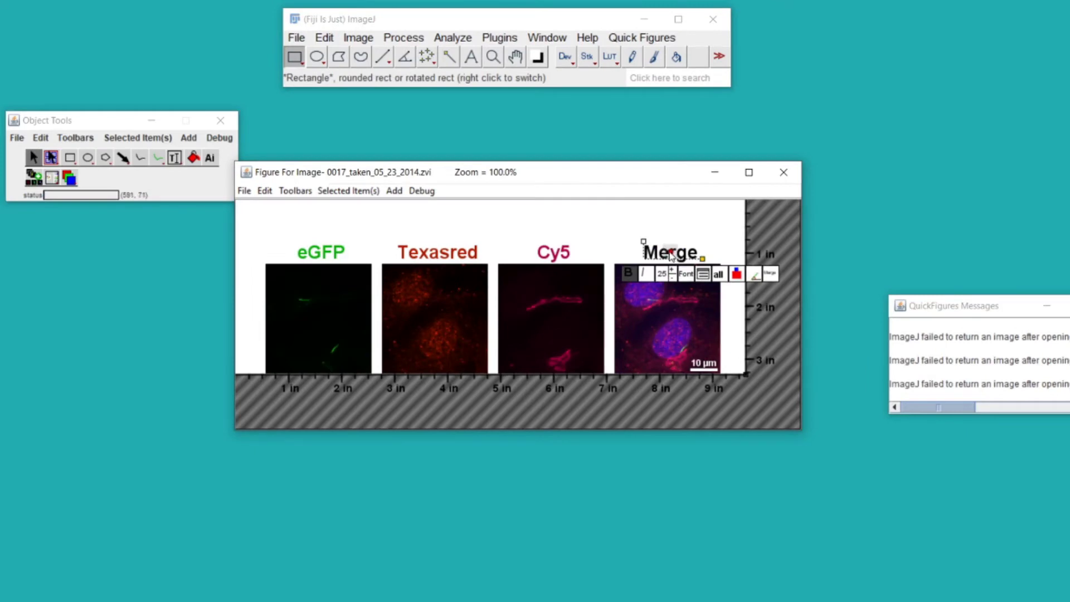
mouse_move(671, 255)
left_mouse_down()
mouse_move(673, 246)
mouse_move(660, 255)
left_mouse_up()
left_click(652, 230)
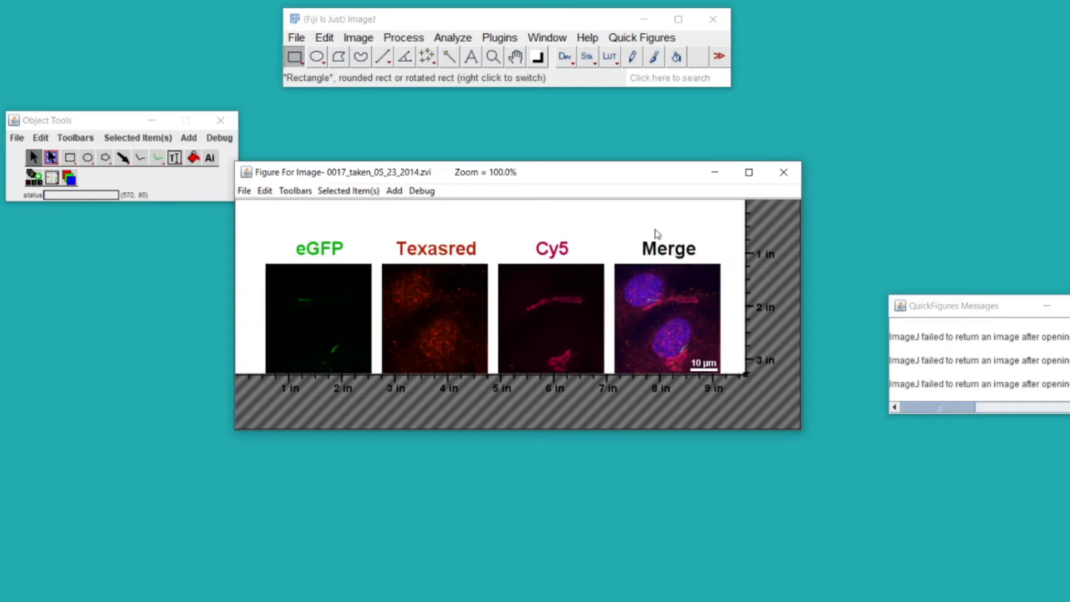
left_click_drag(649, 250, 659, 260)
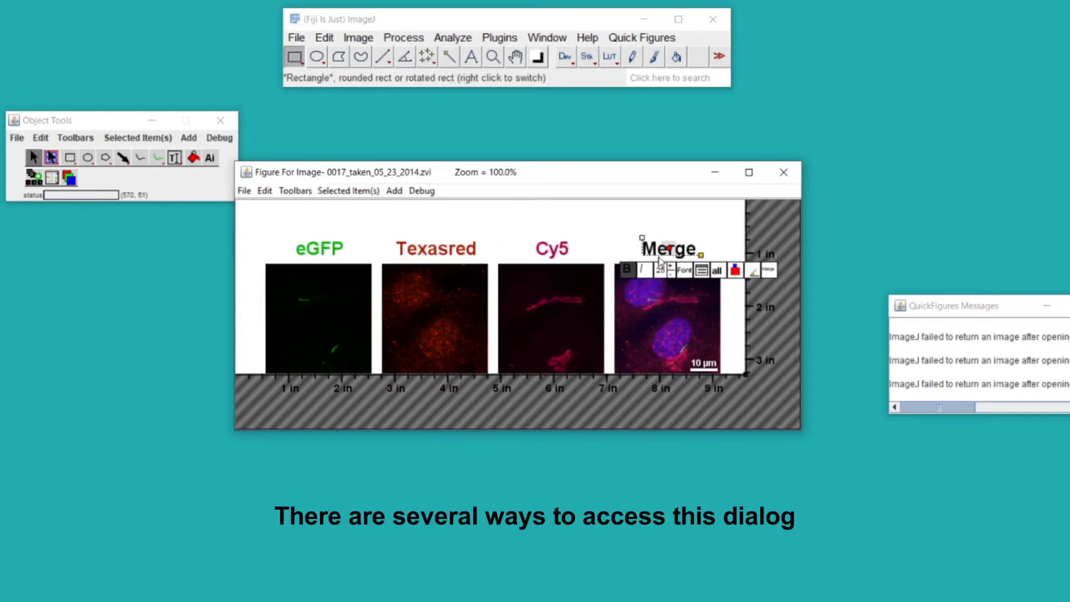
Place the channel labels in their panels' upper-left corners with x offset 5 and y offset 2
right_click(656, 254)
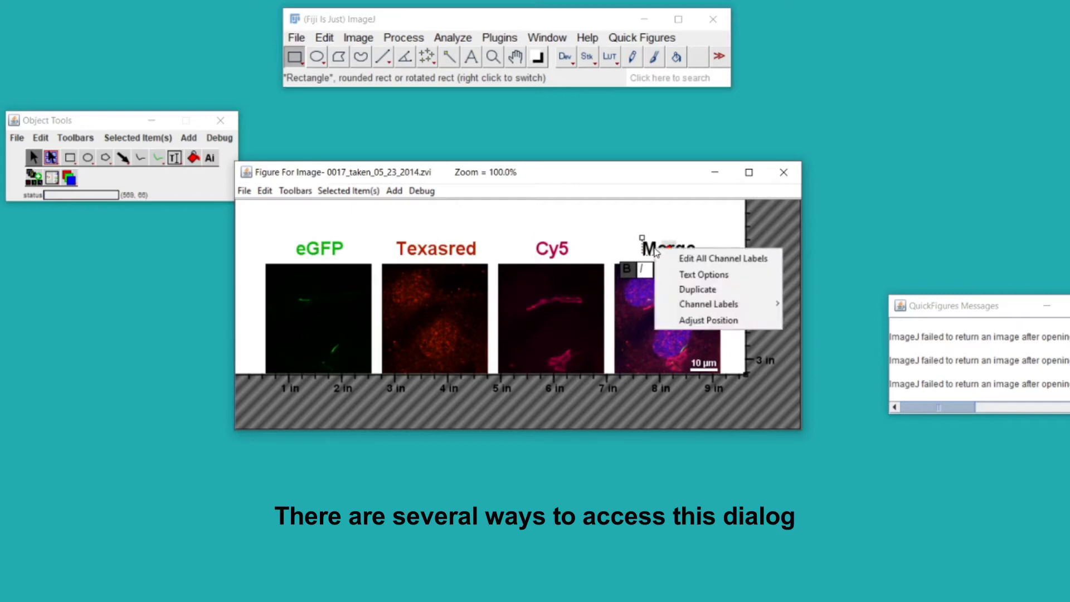
left_click(690, 320)
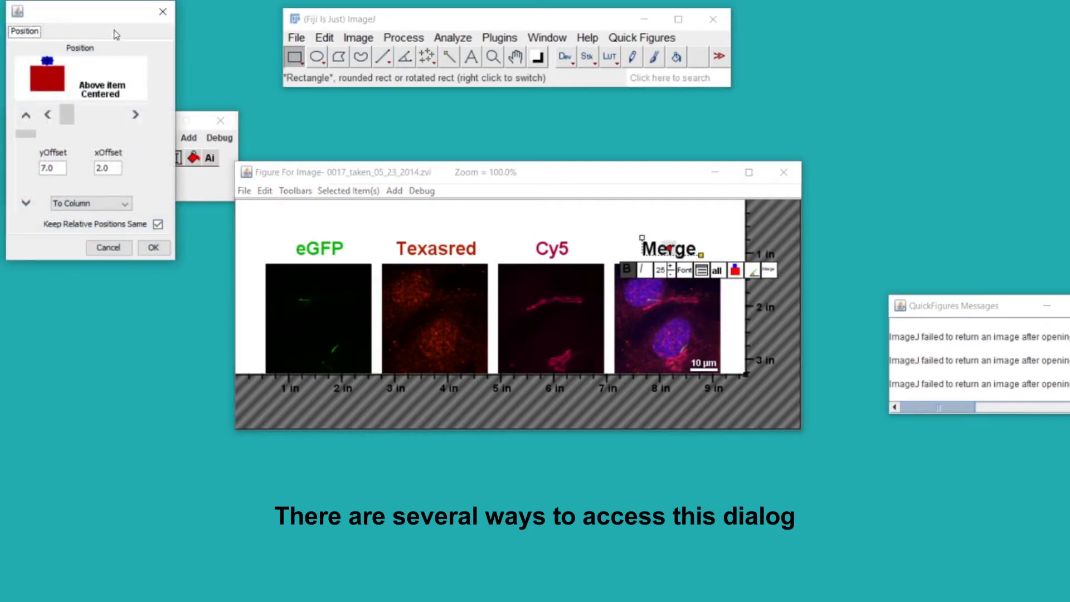
left_click_drag(124, 21, 144, 248)
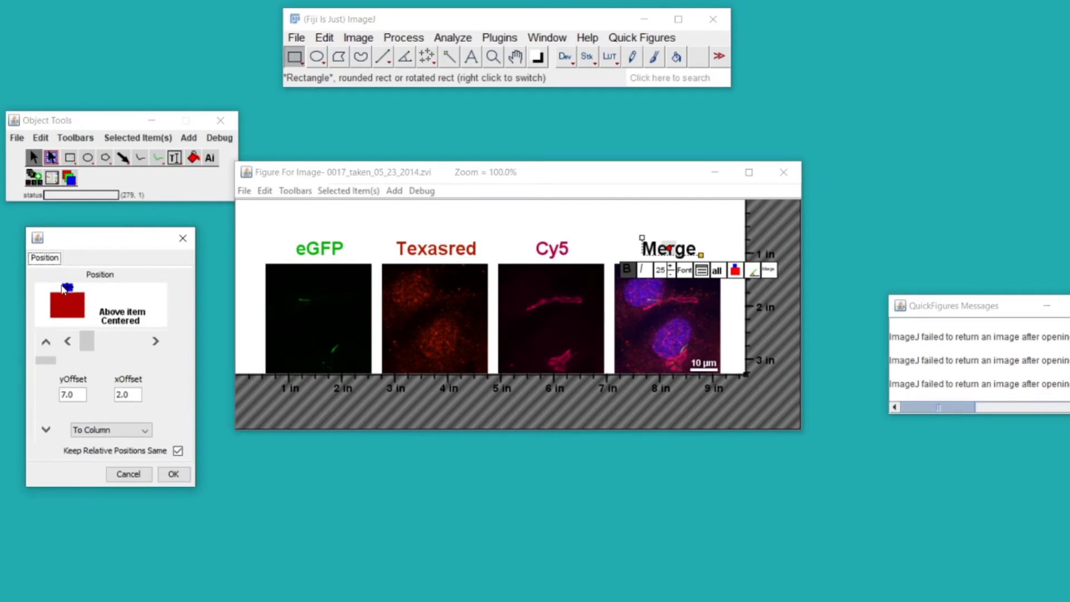
mouse_move(65, 289)
left_mouse_down()
mouse_move(51, 296)
mouse_move(52, 317)
mouse_move(66, 286)
mouse_move(51, 298)
left_mouse_up()
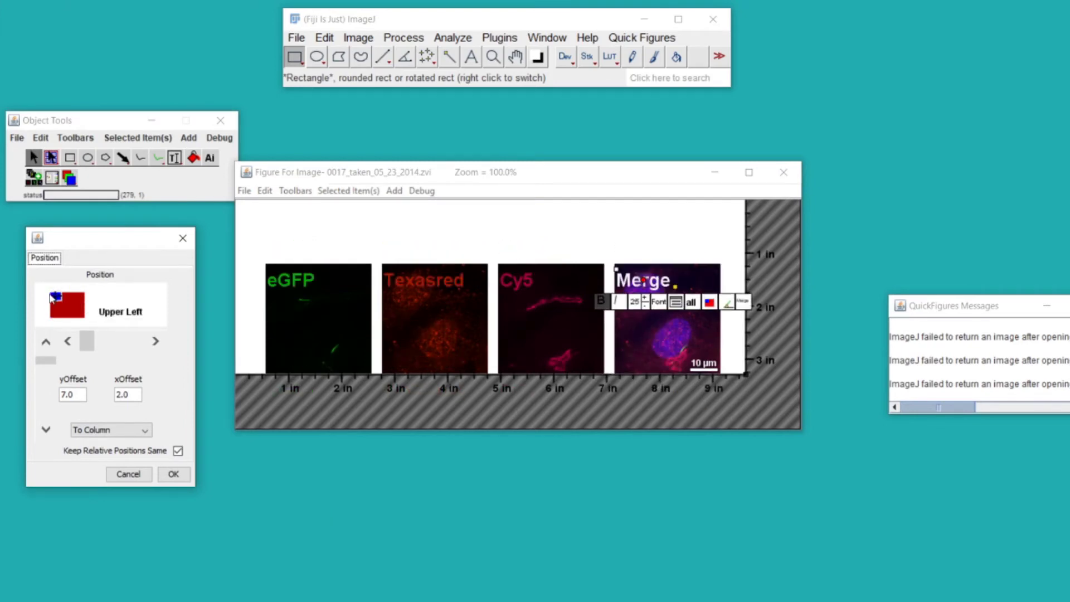
left_click_drag(132, 395, 112, 396)
type("5")
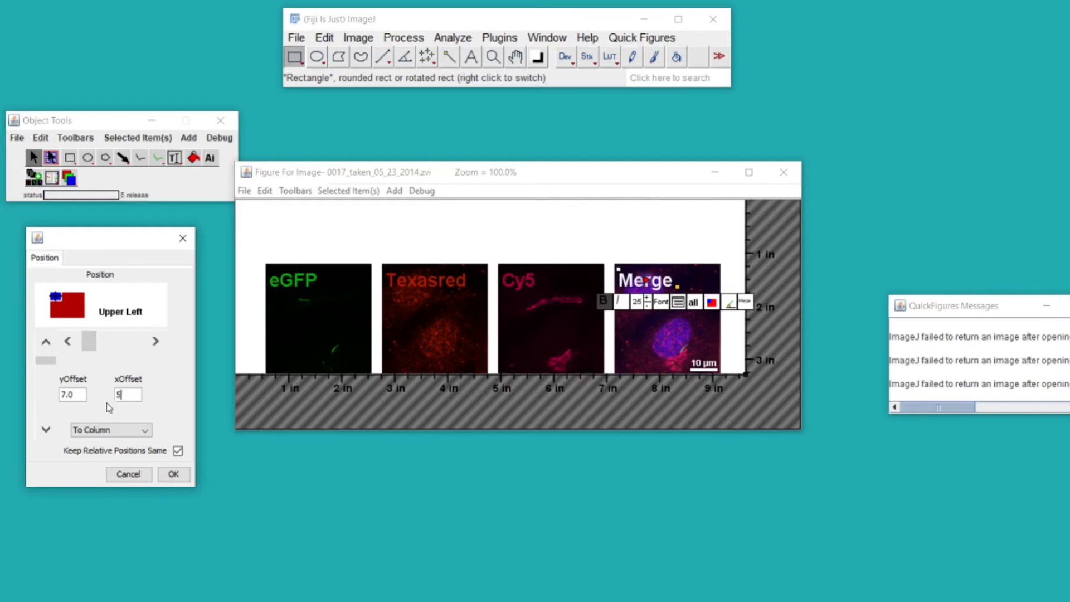
left_click_drag(85, 396, 58, 396)
type("2")
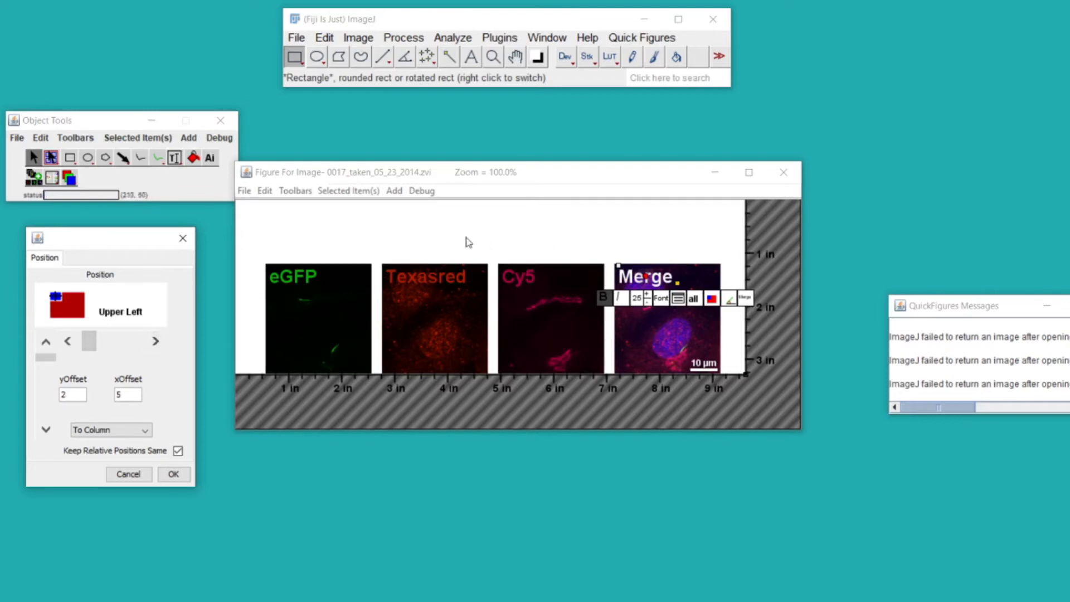
left_click(535, 248)
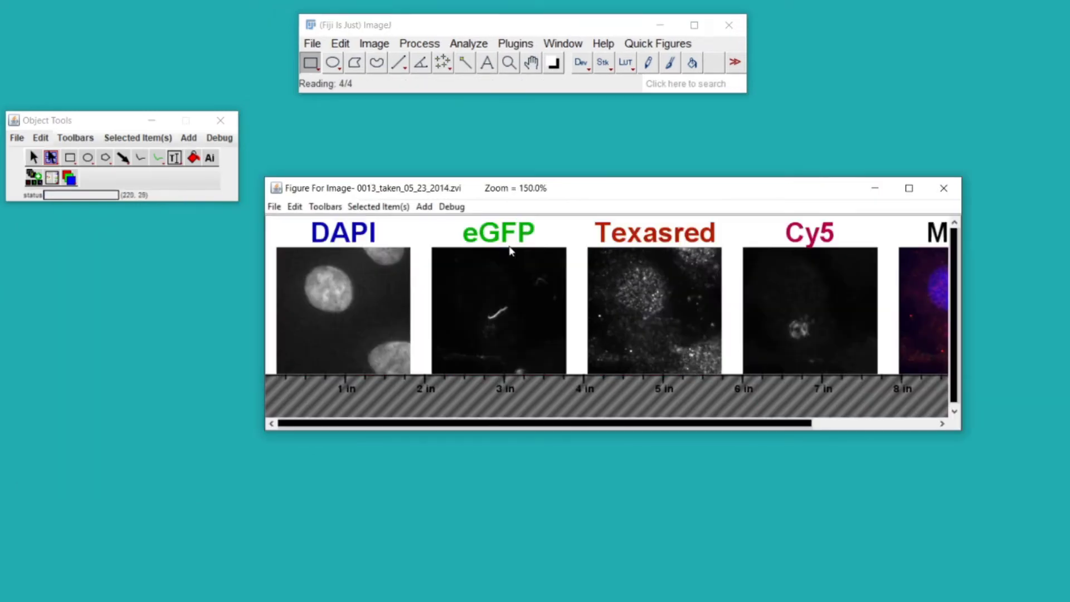
Release the eGFP label from its panel and move it down
left_click(507, 245)
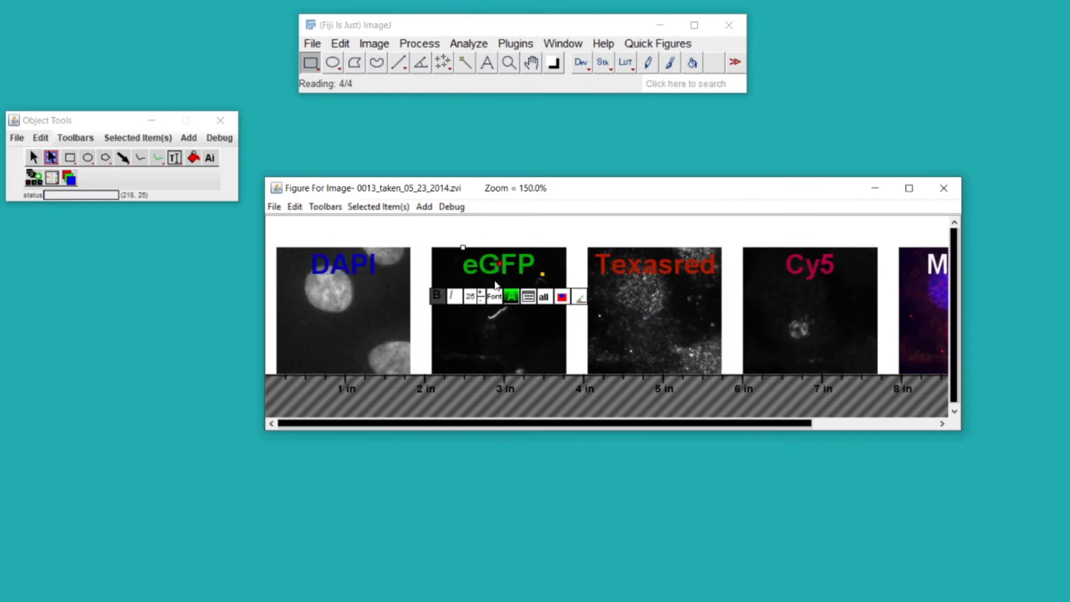
left_click(519, 317)
left_click_drag(519, 320, 499, 310)
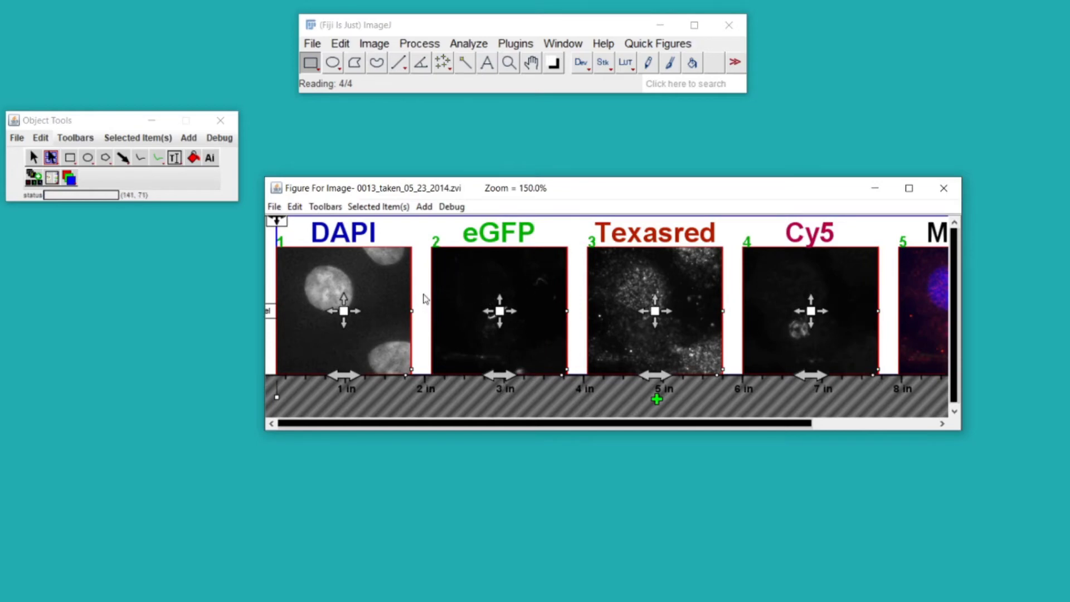
left_click(479, 284)
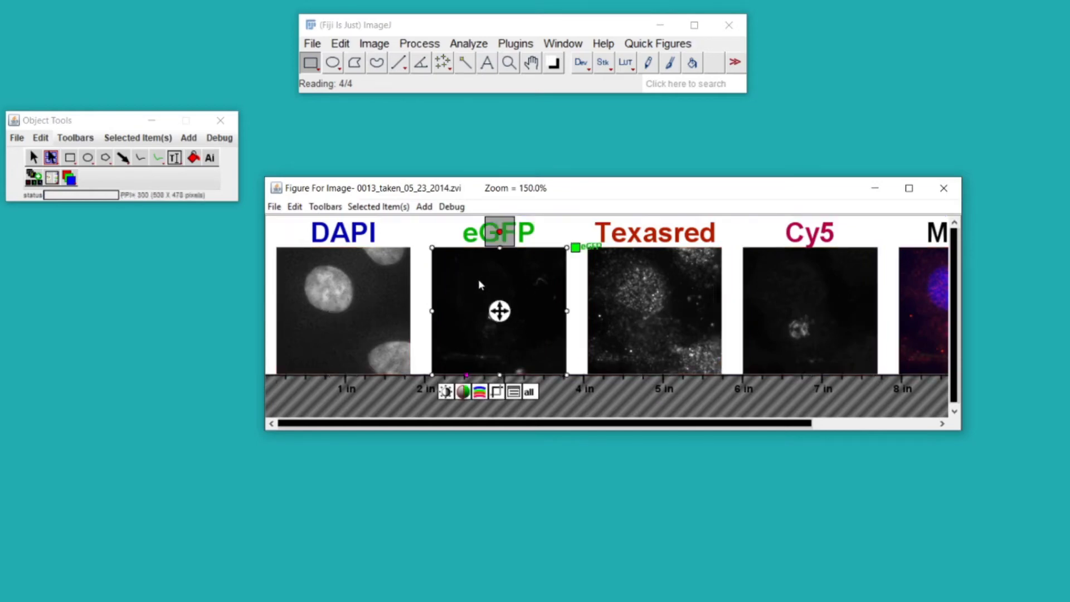
right_click(469, 308)
mouse_move(554, 429)
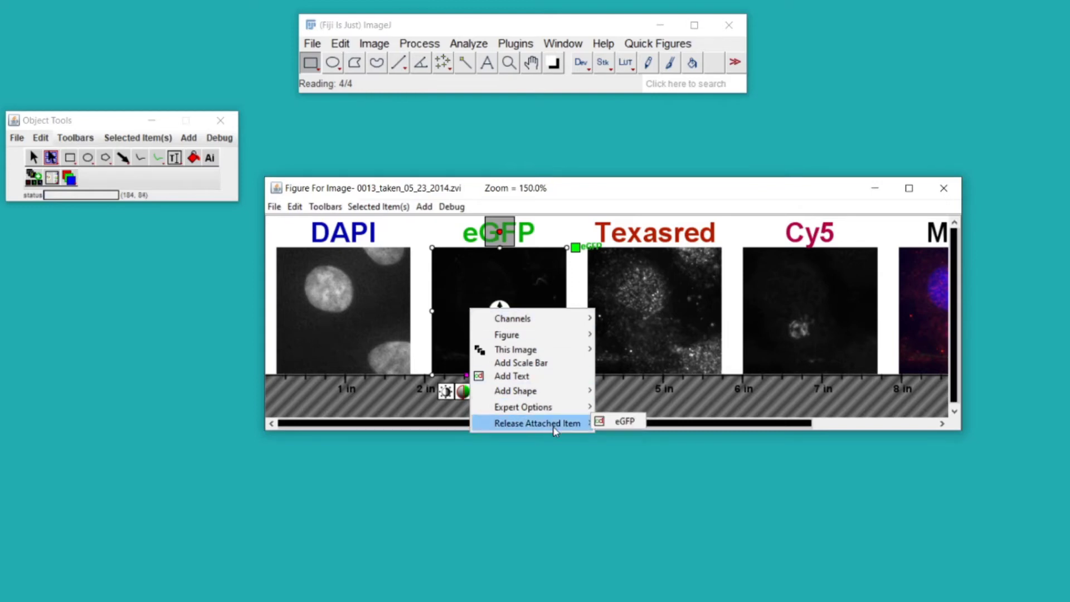
left_click(618, 422)
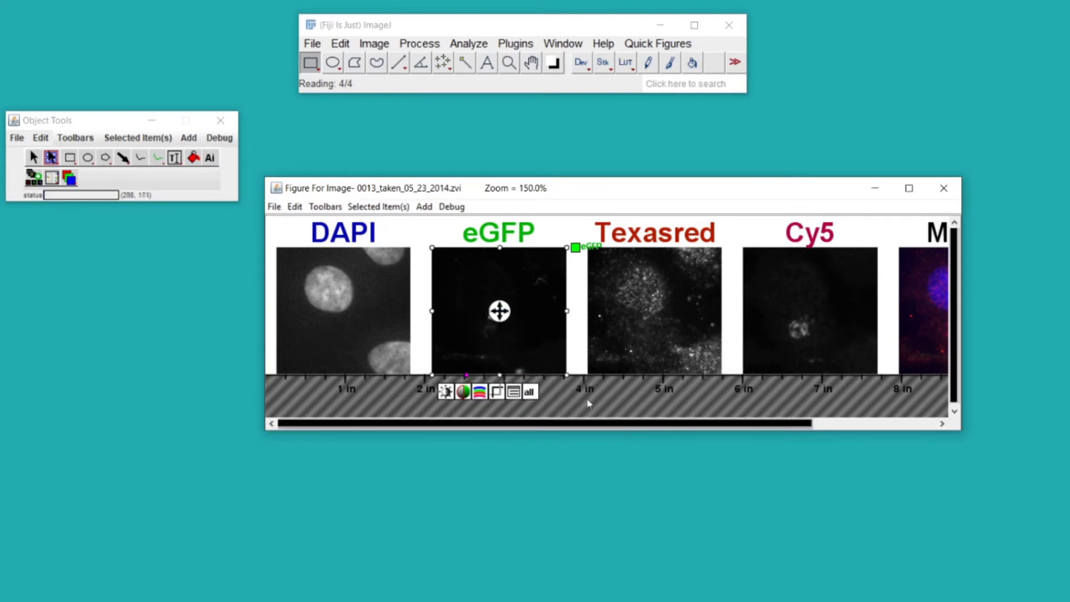
left_click_drag(481, 239, 455, 262)
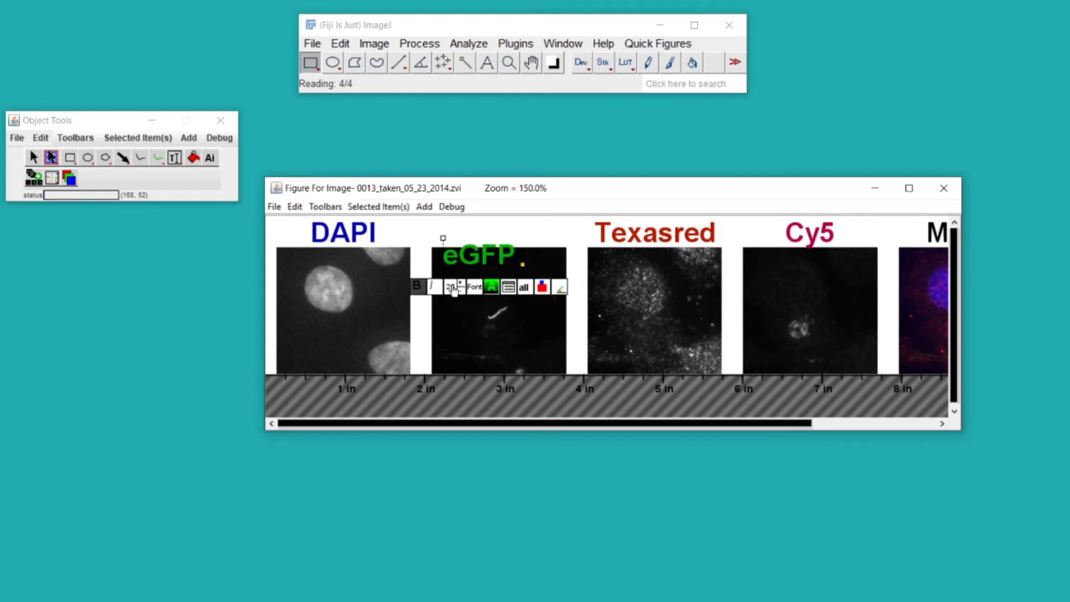
Reattach the eGFP label to its panel and move the labels back above the panels
right_click(462, 324)
mouse_move(533, 446)
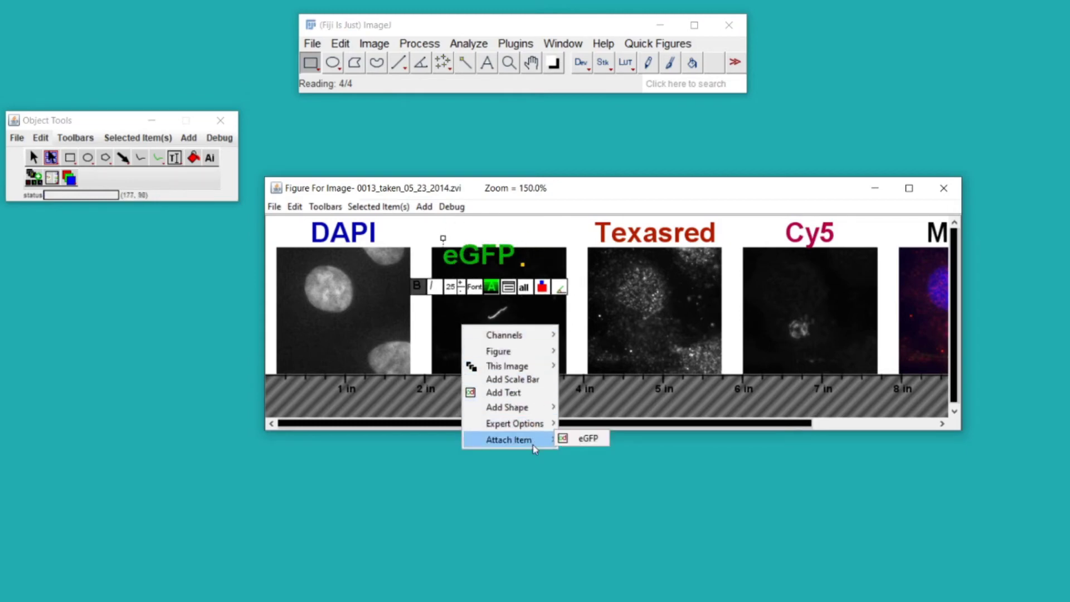
left_click(583, 438)
left_click_drag(472, 273, 518, 242)
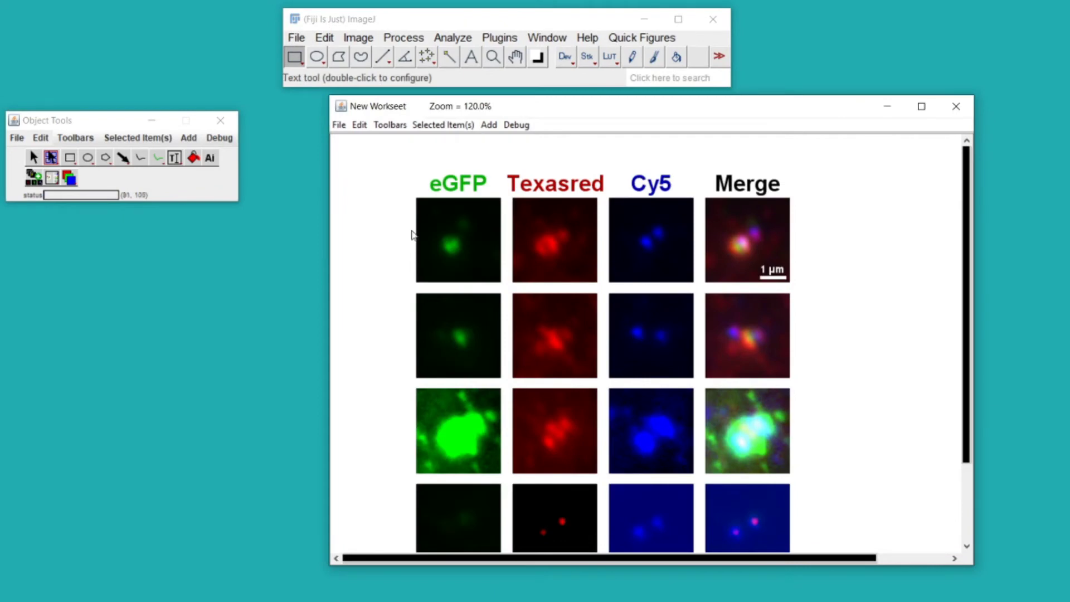
Add Row 1 and Row 2 labels manually, then undo them
left_click(414, 215)
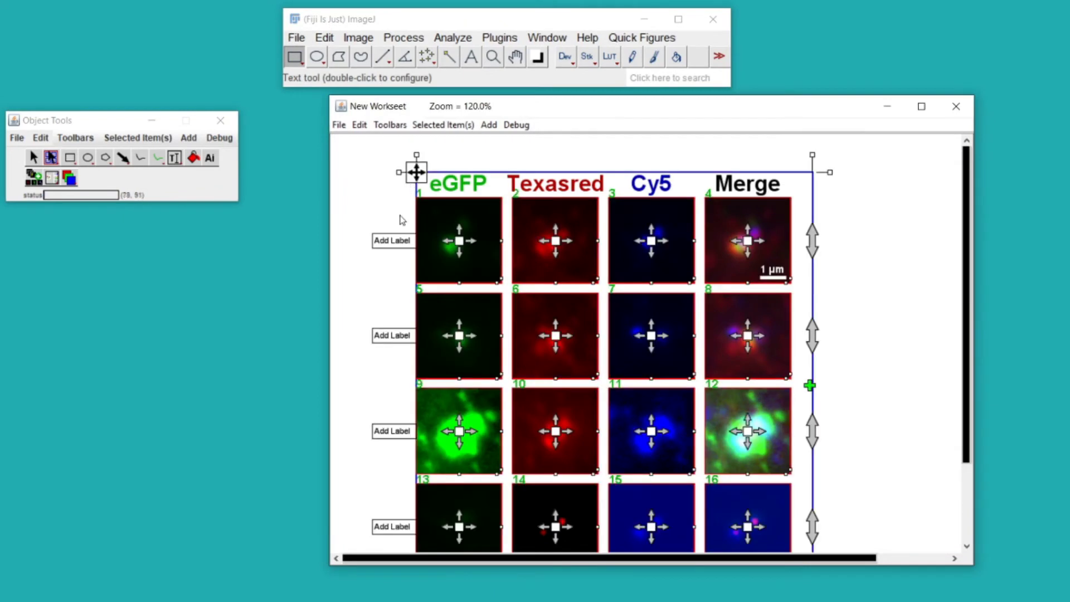
left_click(400, 241)
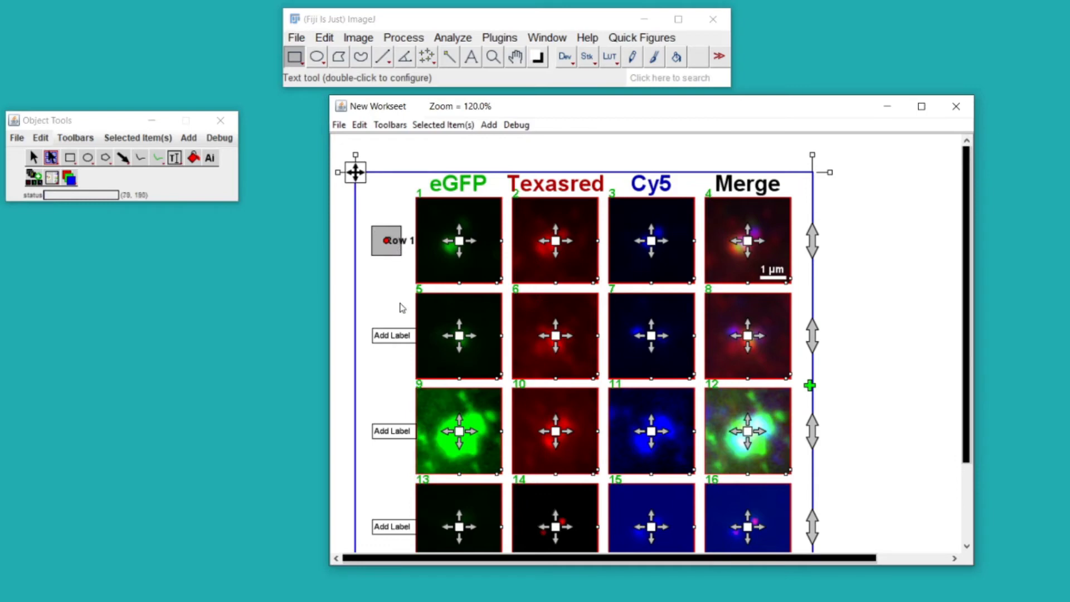
left_click(400, 336)
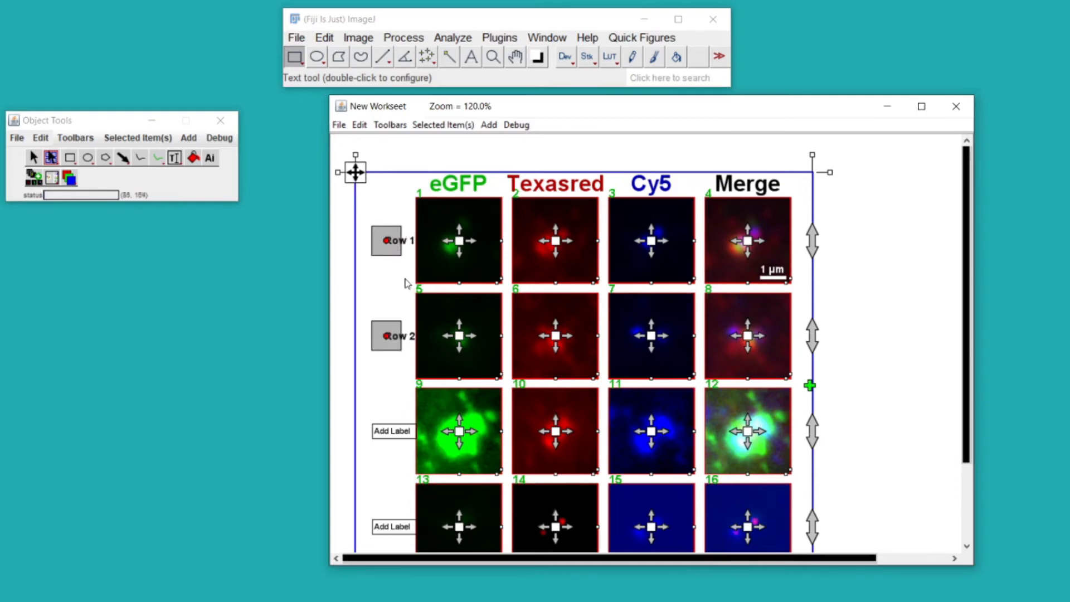
key("ctrl+z")
key("ctrl+z")
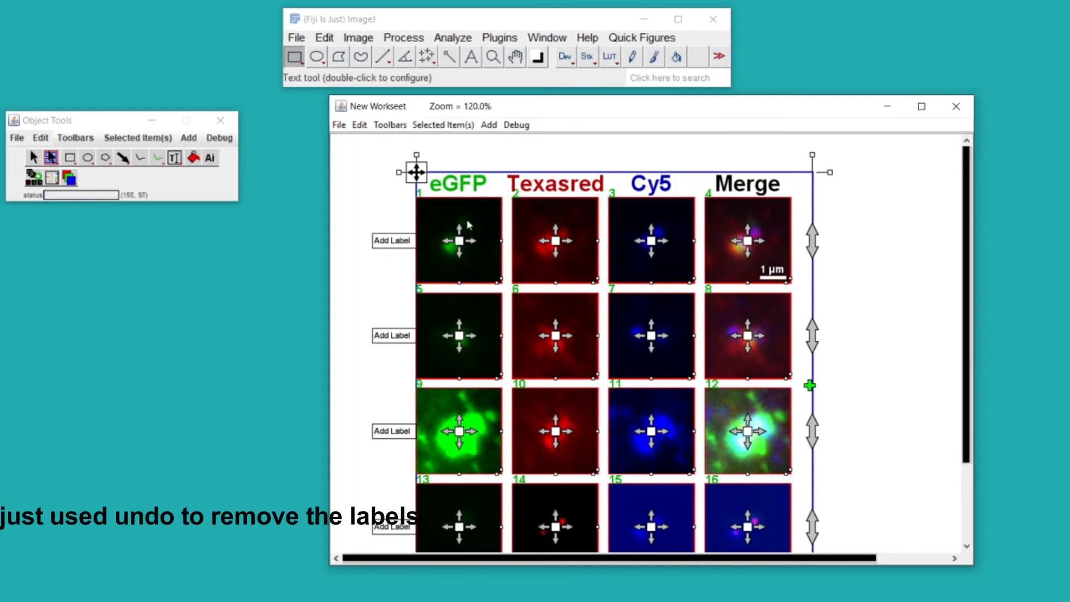
Generate row labels for the figure from the source file names
left_click(401, 215)
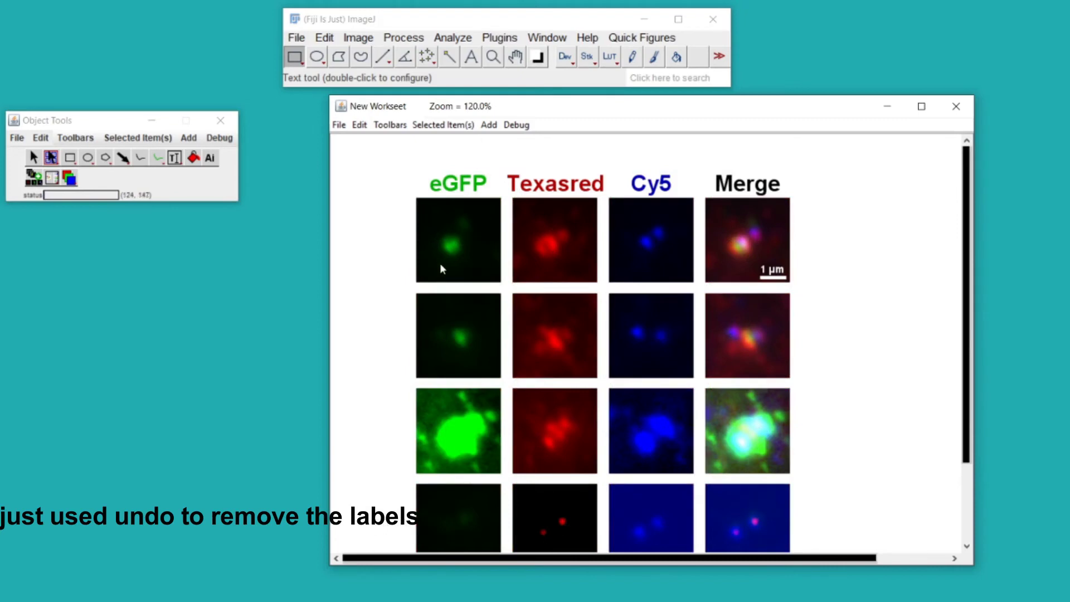
right_click(458, 241)
mouse_move(543, 269)
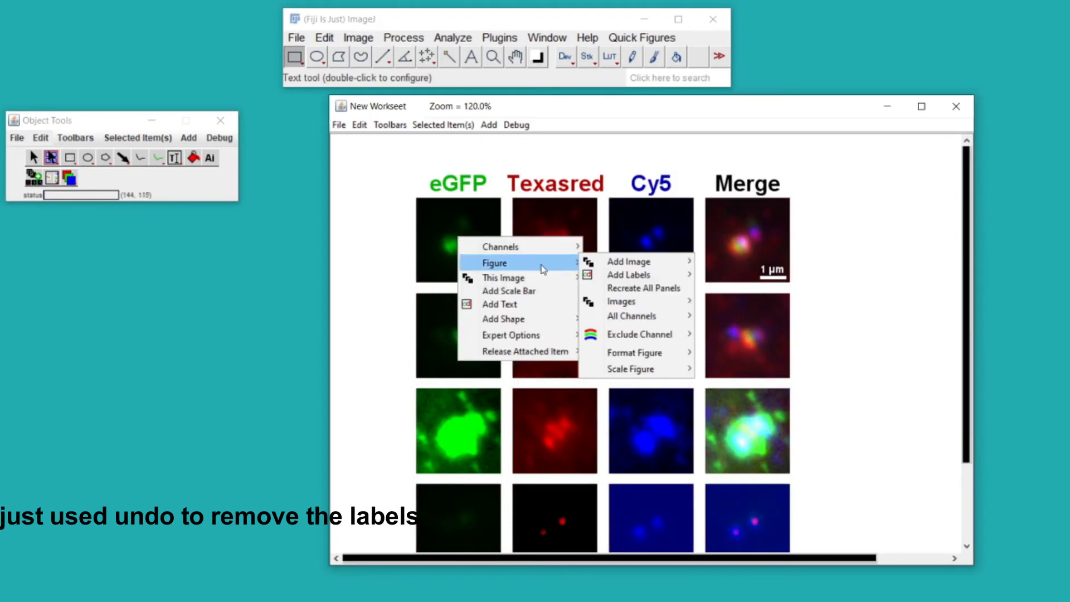
mouse_move(635, 276)
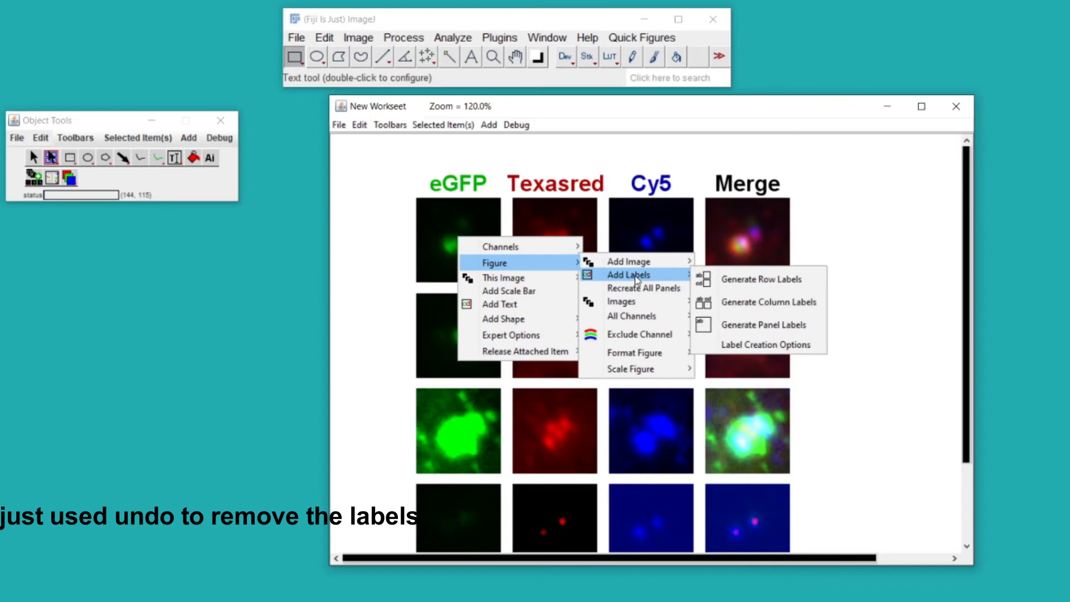
left_click(750, 286)
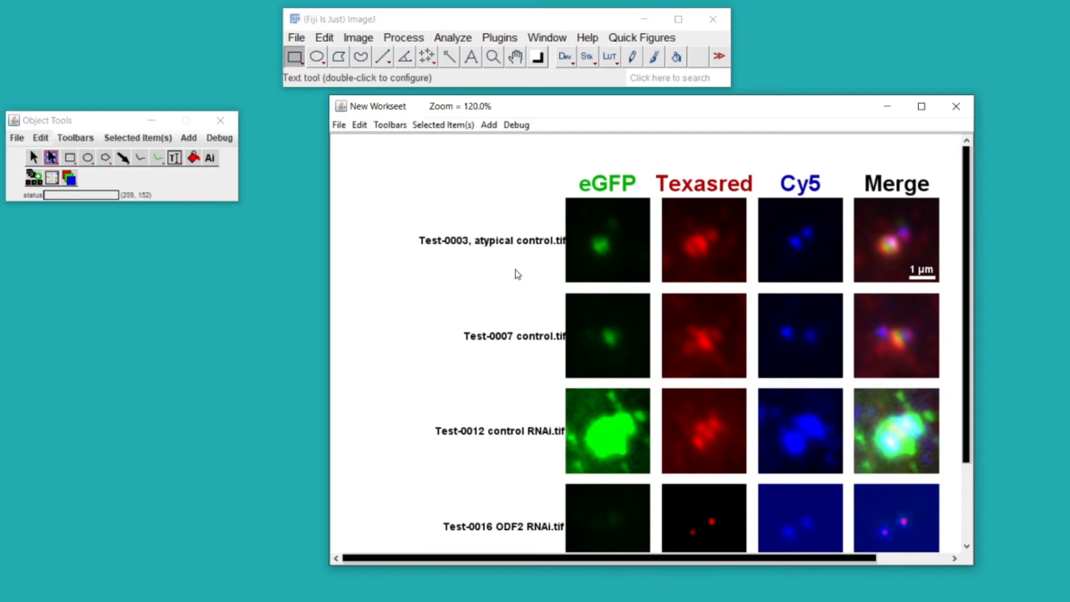
Select the Test-0003 row label and shift the label column slightly left
key("ctrl+a")
scroll(519, 272, "up", 2)
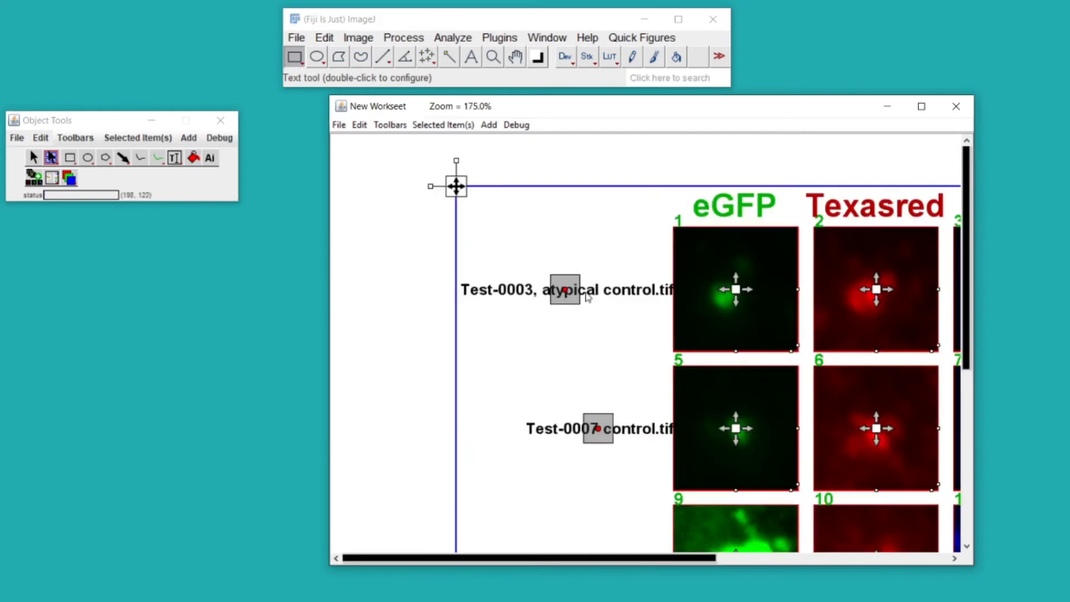
left_click(520, 294)
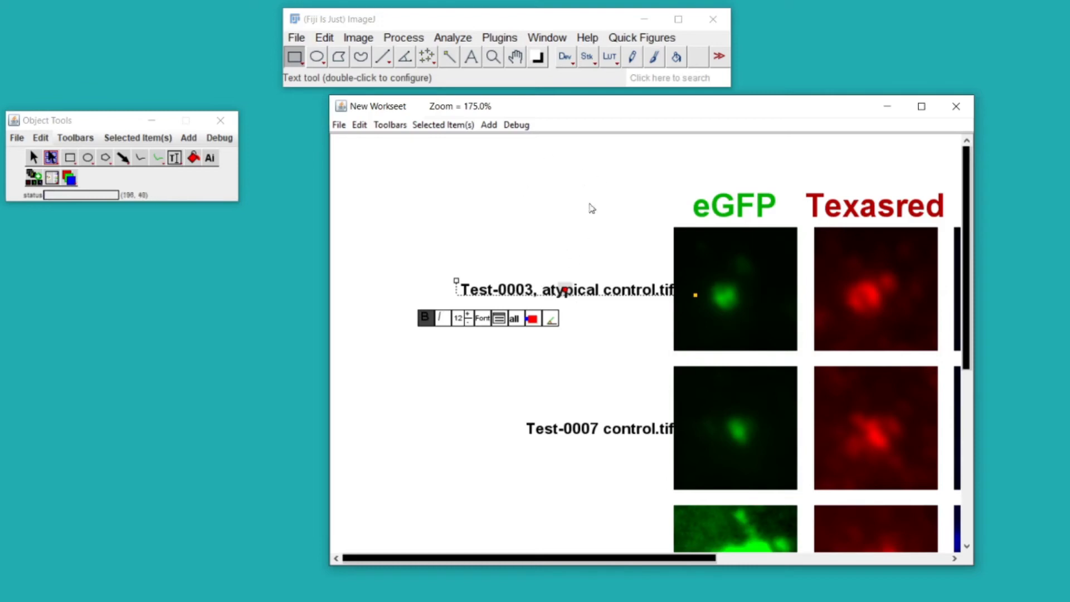
scroll(622, 248, "down", 2)
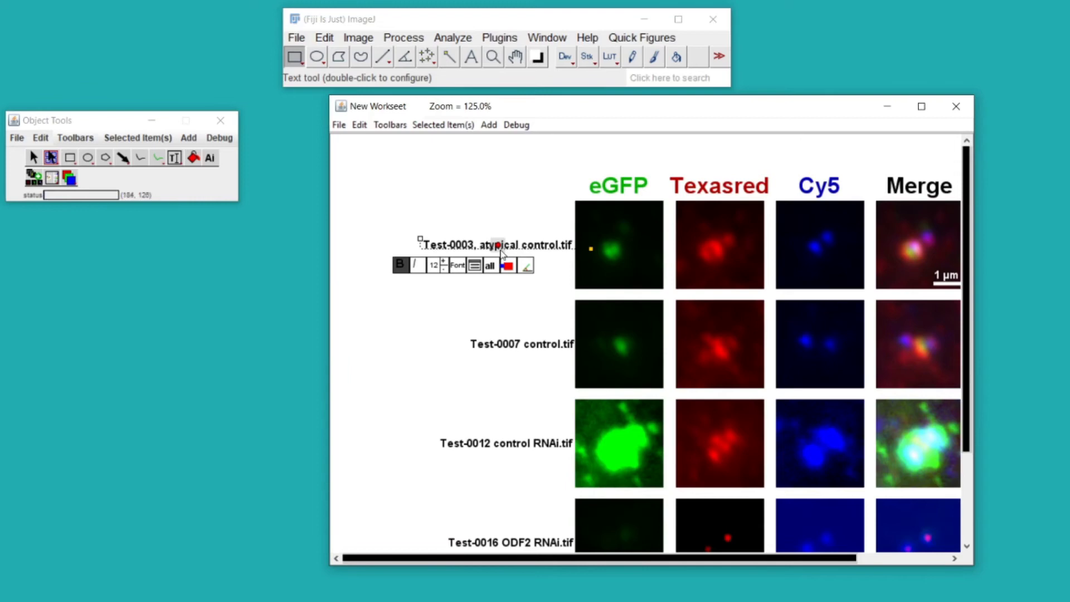
left_click_drag(499, 246, 526, 251)
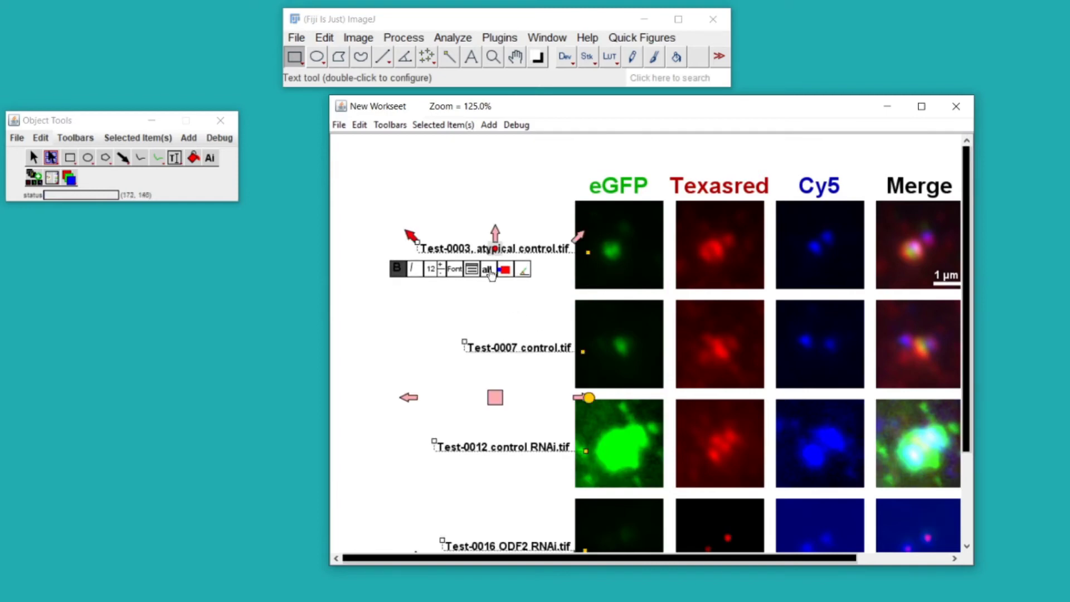
Raise the row labels' font size from 12 to 16 and select the Test-0007 label
left_click(441, 267)
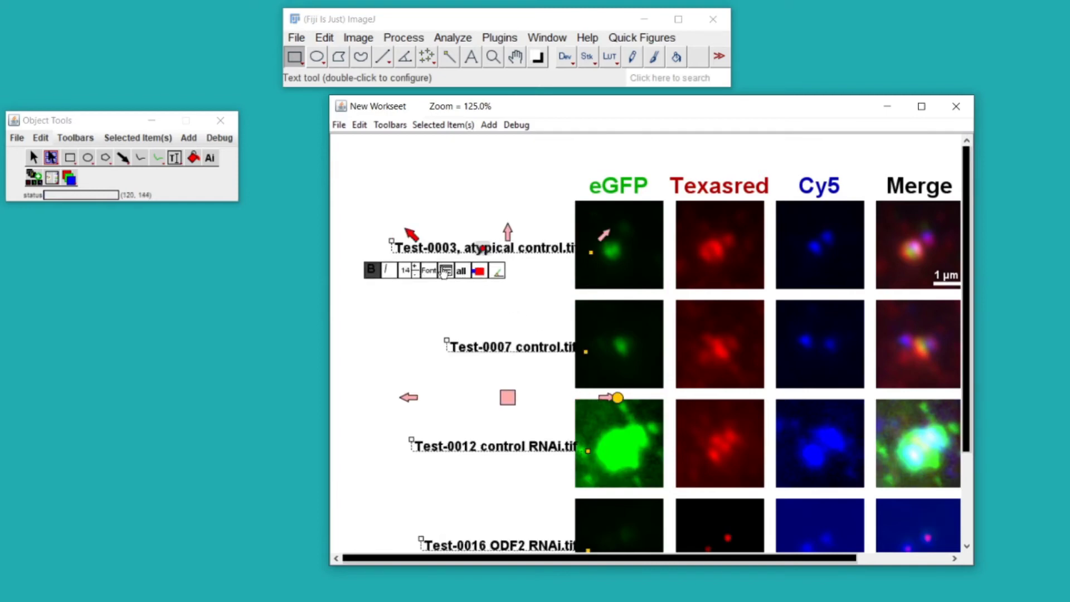
left_click(416, 269)
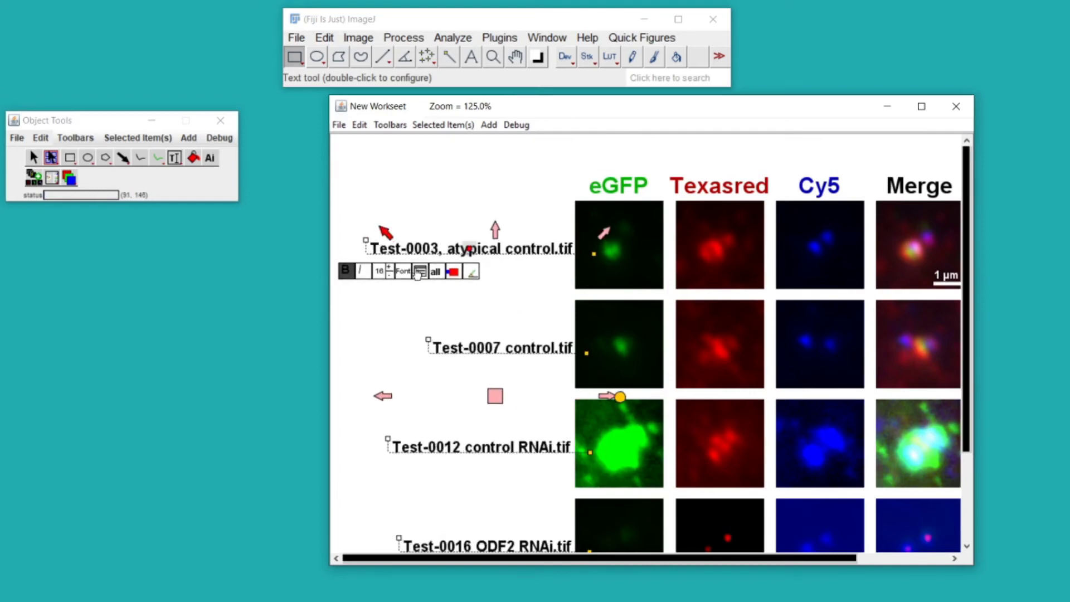
left_click(489, 351)
left_click(485, 349)
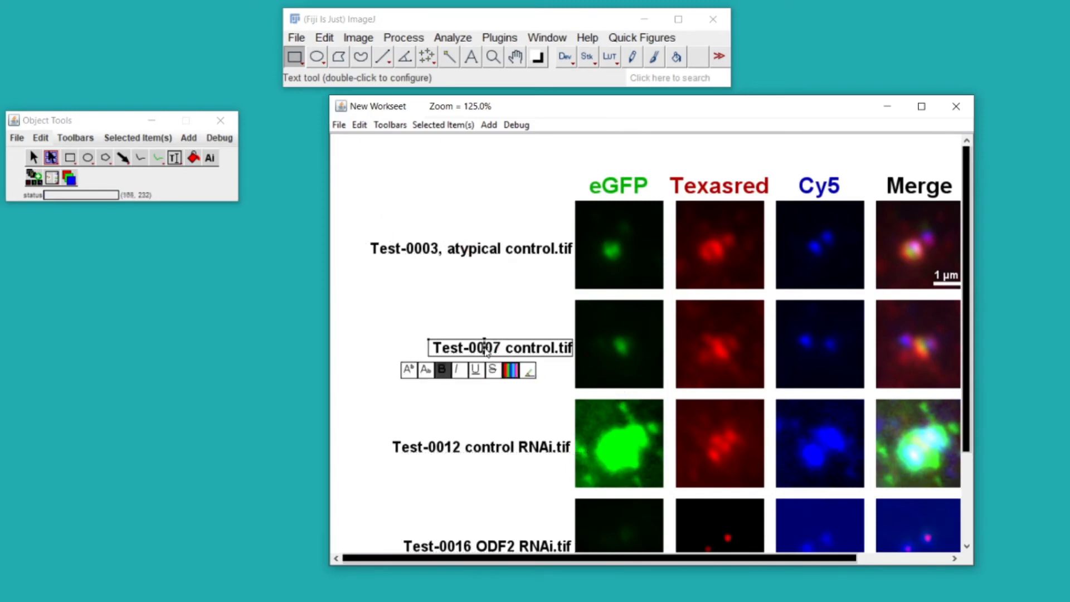
Replace the Test-0007 control.tif label text with 'Gene1 -/-'
key("ctrl+a")
left_click(446, 347)
left_click_drag(432, 347, 583, 339)
key("BackSpace")
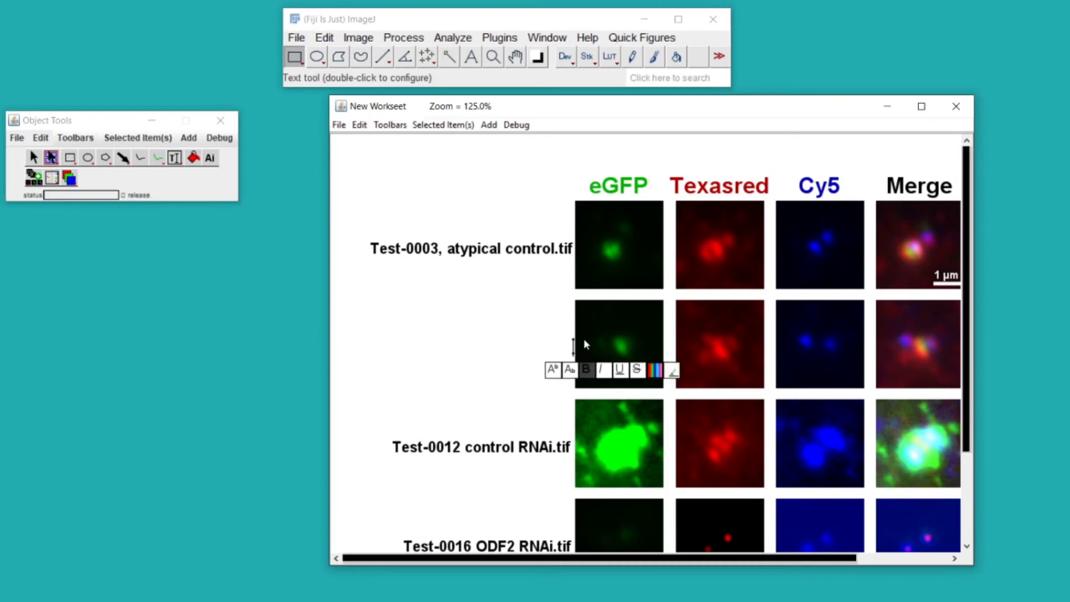
type("Gene")
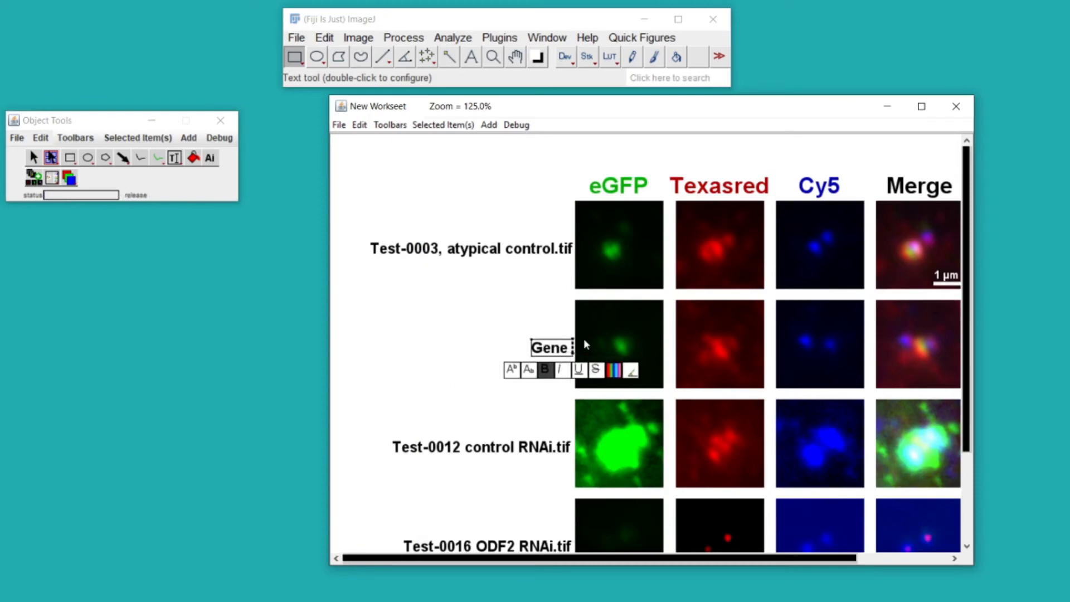
type("1")
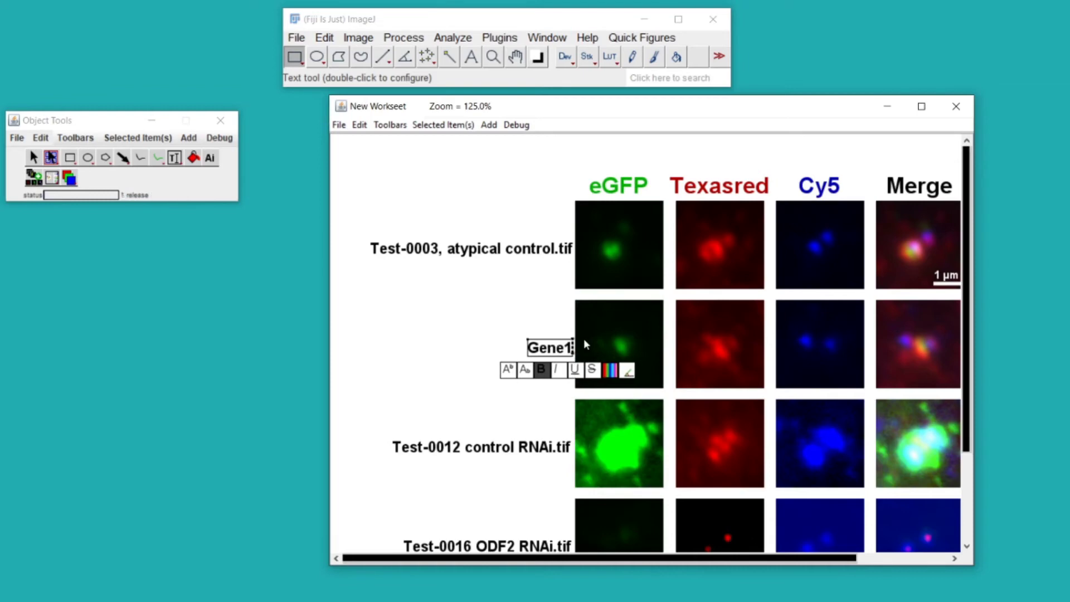
type(" -/-")
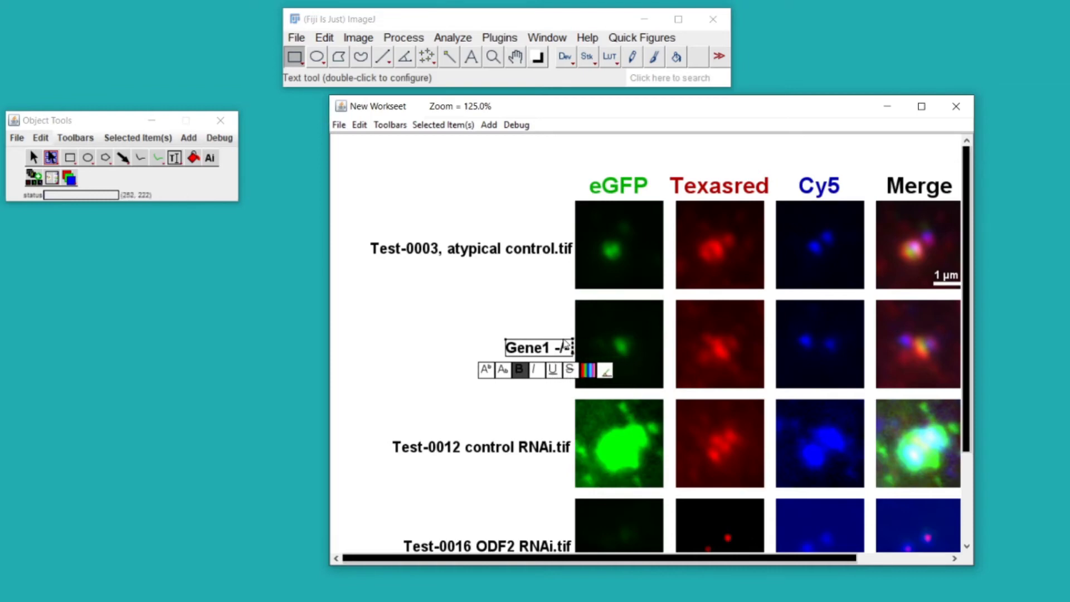
Make the '-/-' part superscript and not bold, then finish editing
left_click_drag(555, 348, 572, 350)
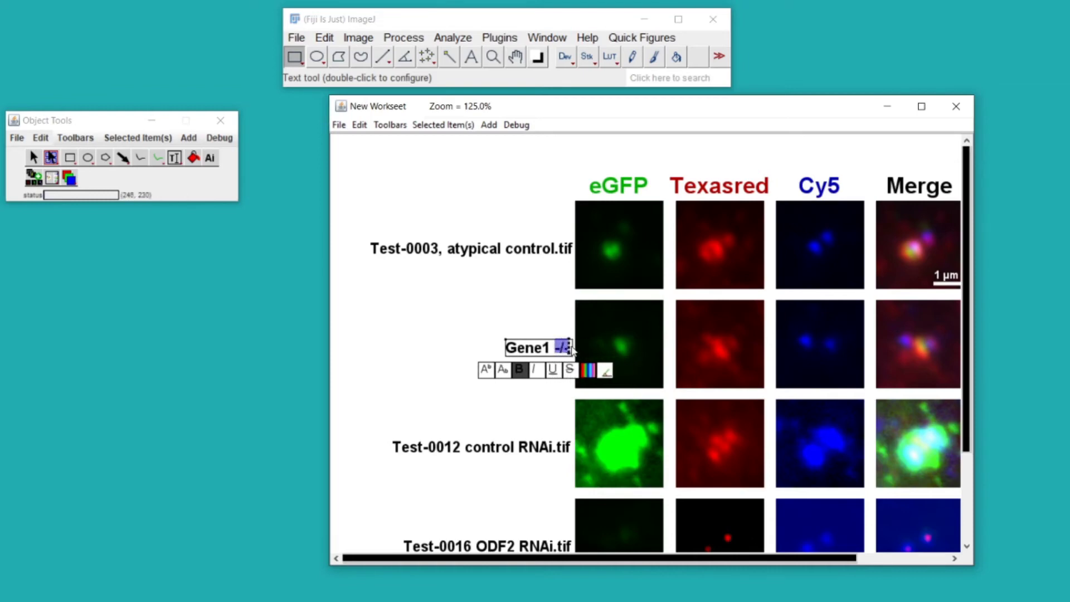
left_click(484, 370)
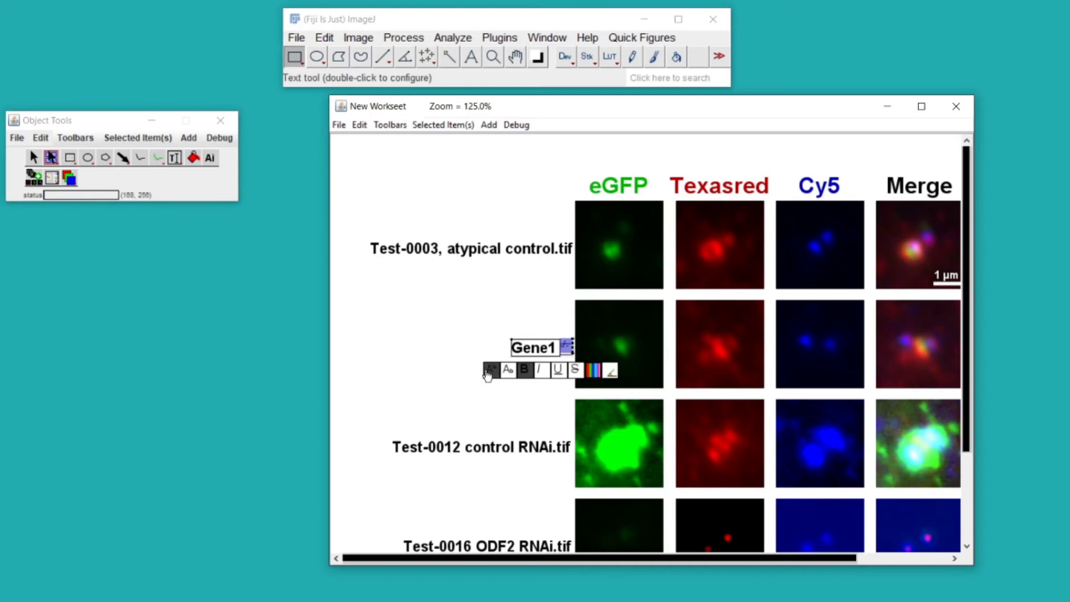
left_click(527, 371)
left_click(464, 369)
key("ctrl+a")
left_click(407, 359)
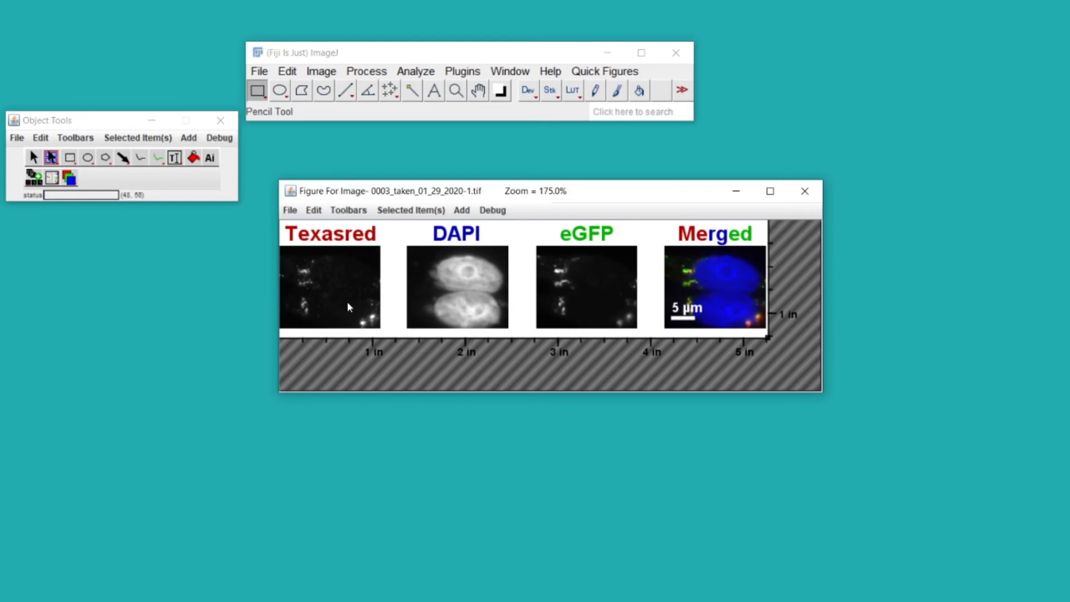
Check the Texasred panel's calibration without changes, then resize the panel from its corner
double_click(354, 262)
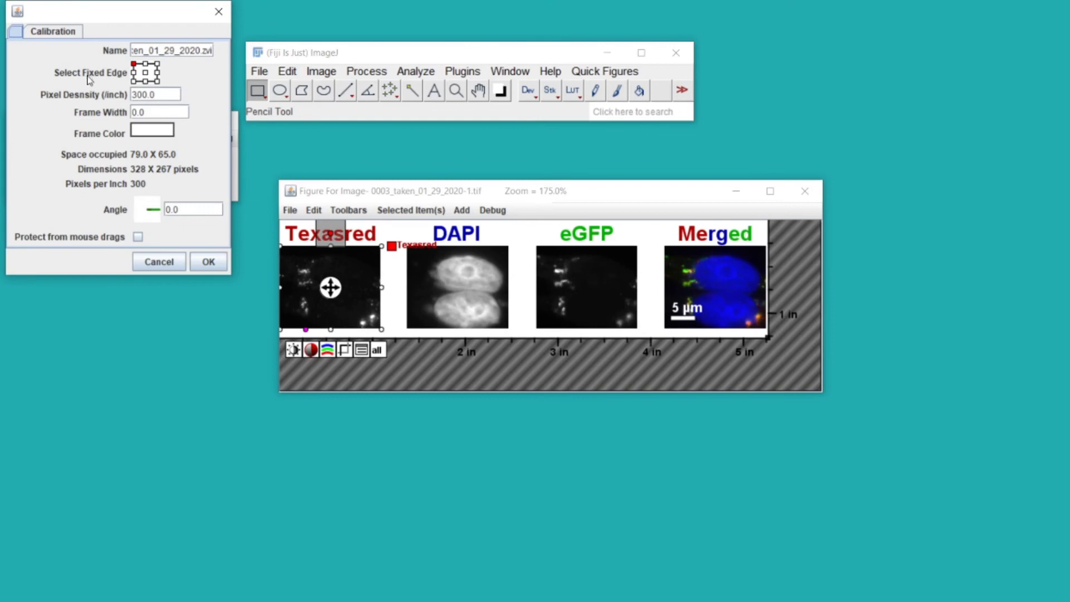
left_click_drag(77, 15, 107, 156)
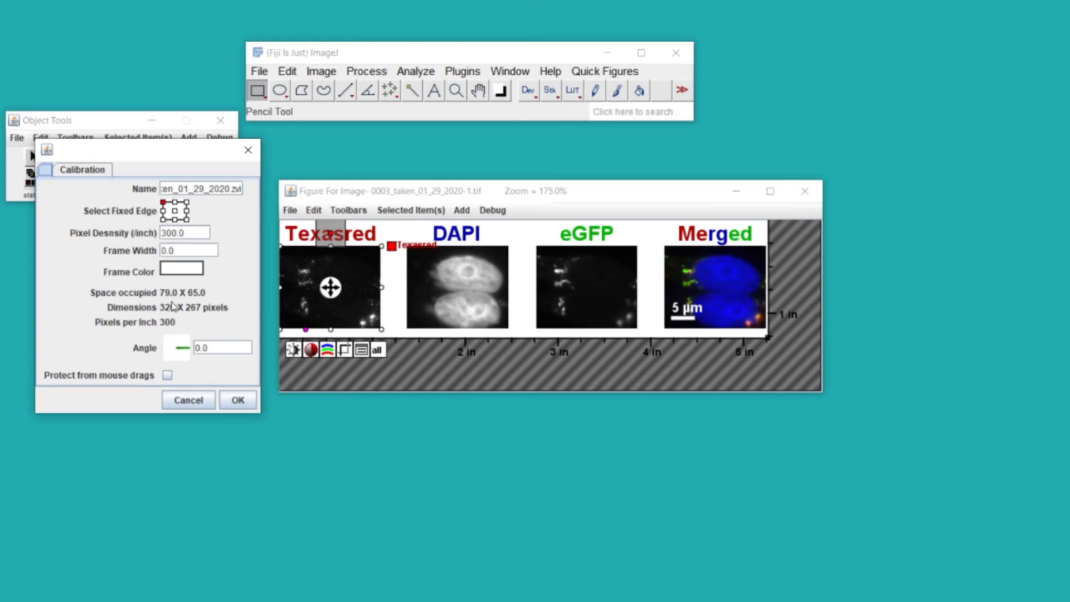
left_click(248, 150)
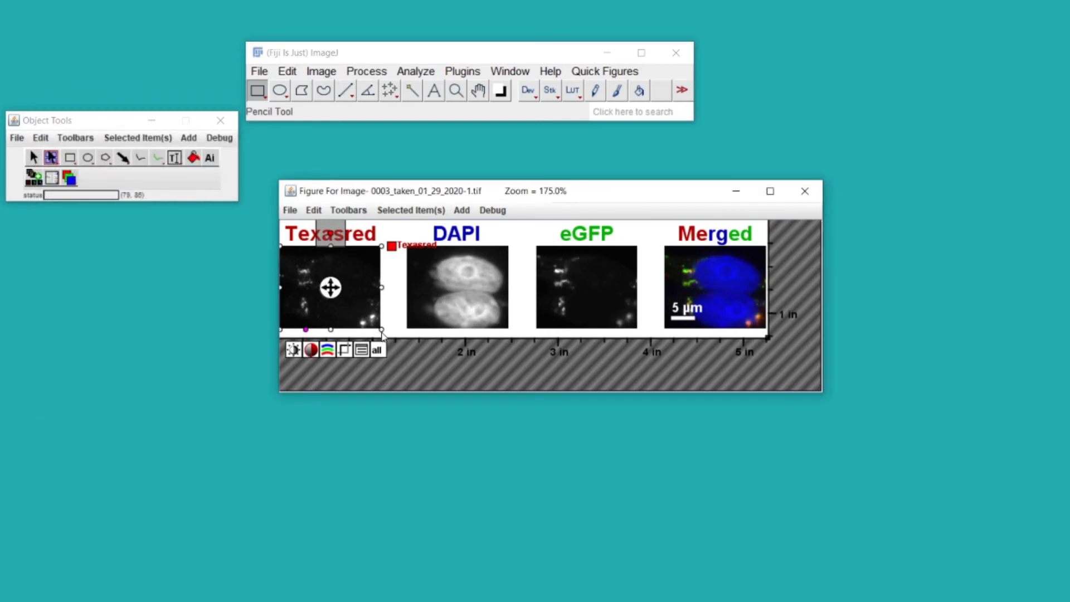
left_click_drag(383, 334, 409, 349)
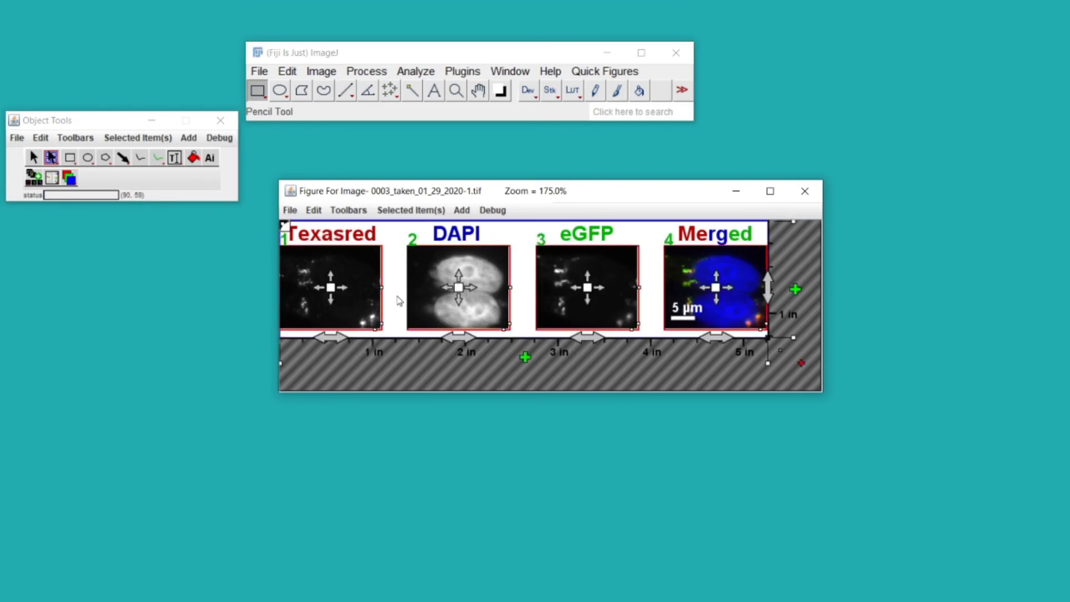
Set the canvas units to centimetres, giving a 13.3 by 3.2 cm canvas
left_click(420, 351)
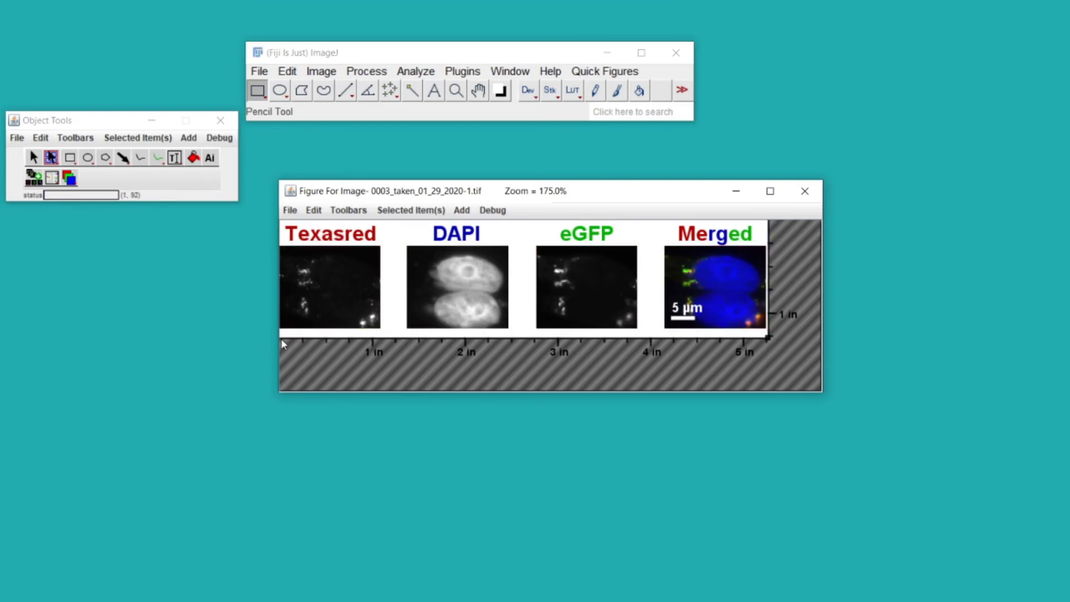
left_click(372, 352)
left_click(516, 355)
left_click(645, 355)
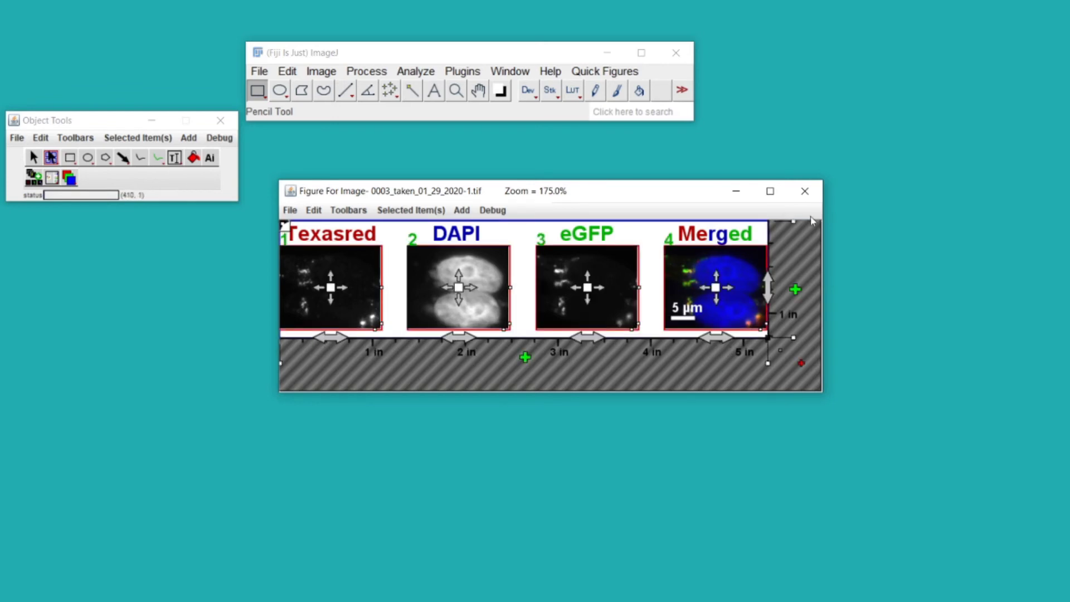
left_click(523, 353)
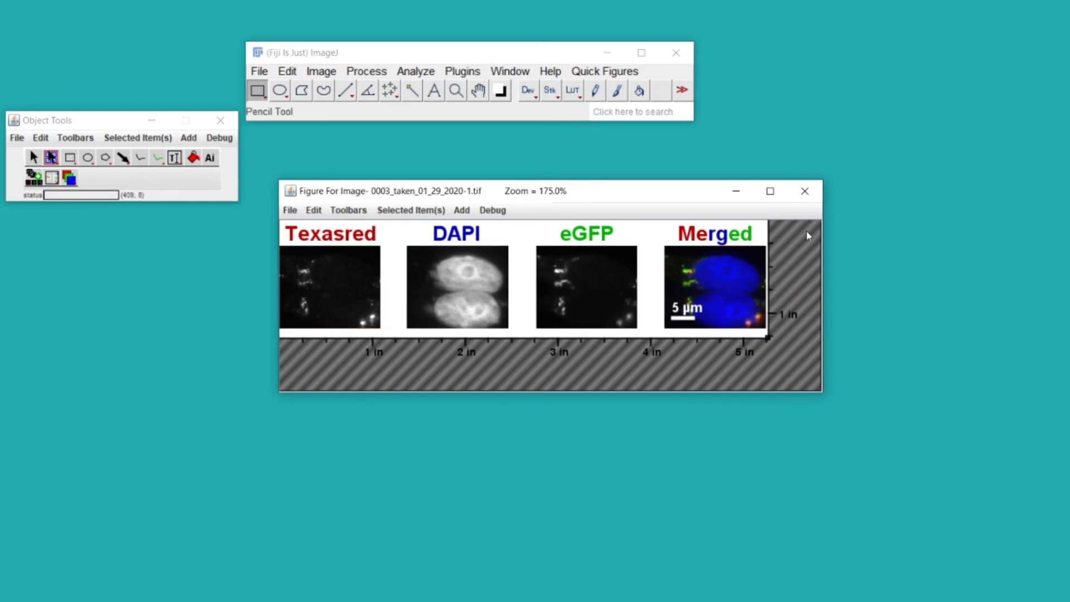
left_click(314, 211)
mouse_move(372, 295)
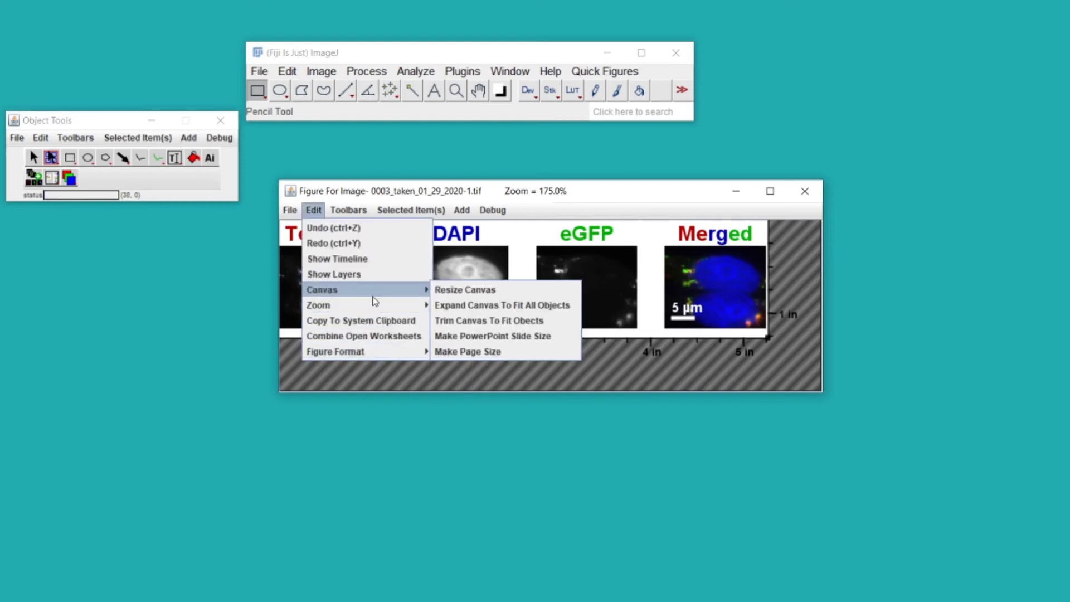
left_click(463, 290)
left_click(581, 325)
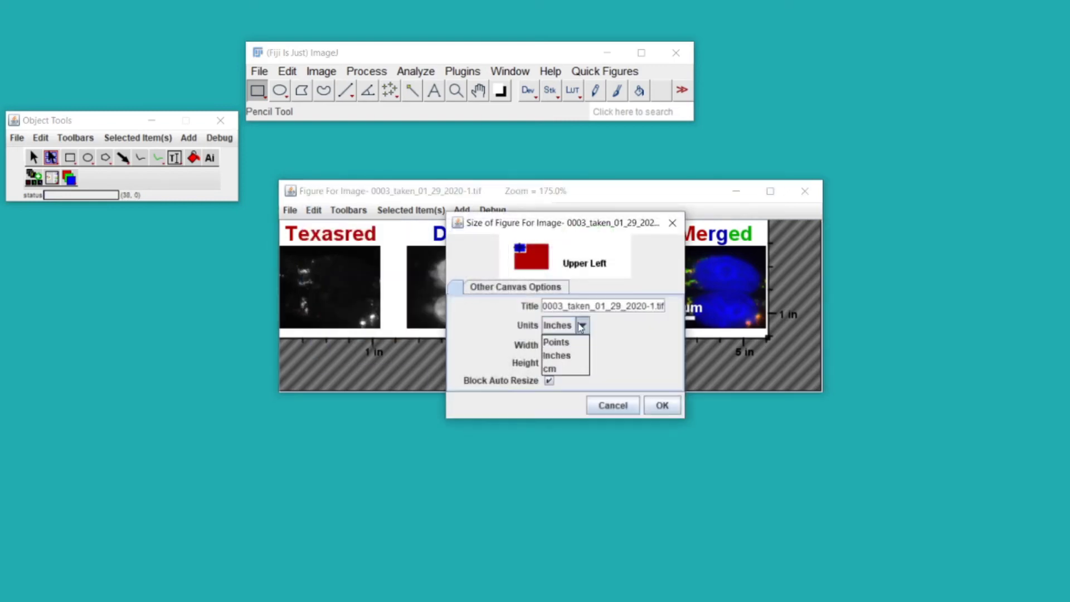
left_click(557, 368)
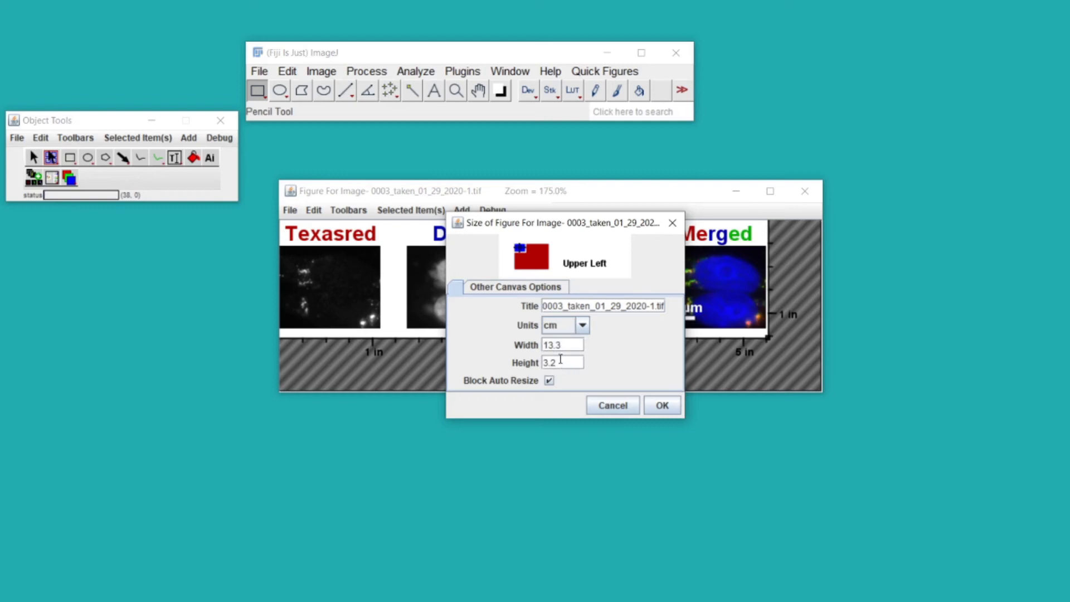
left_click(661, 405)
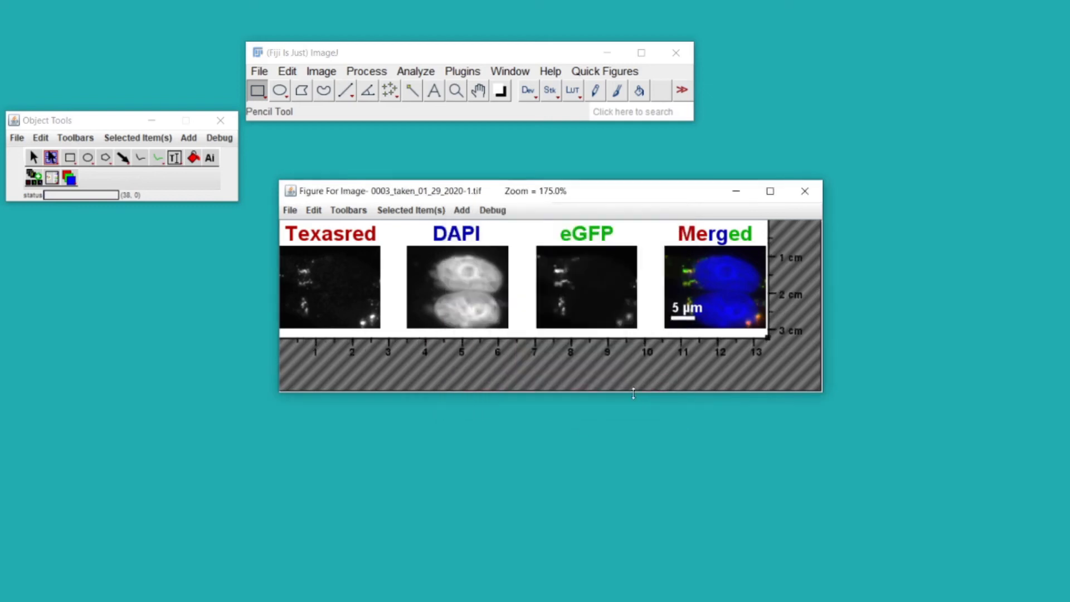
Select and deselect the four-panel layout to check it against the cm rulers
left_click(353, 349)
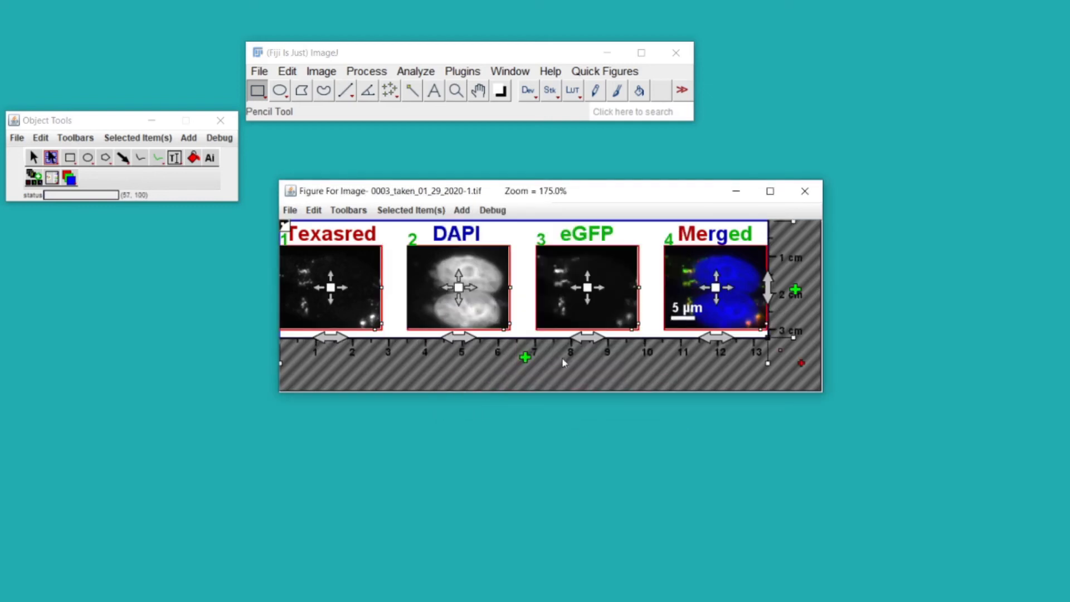
left_click(473, 383)
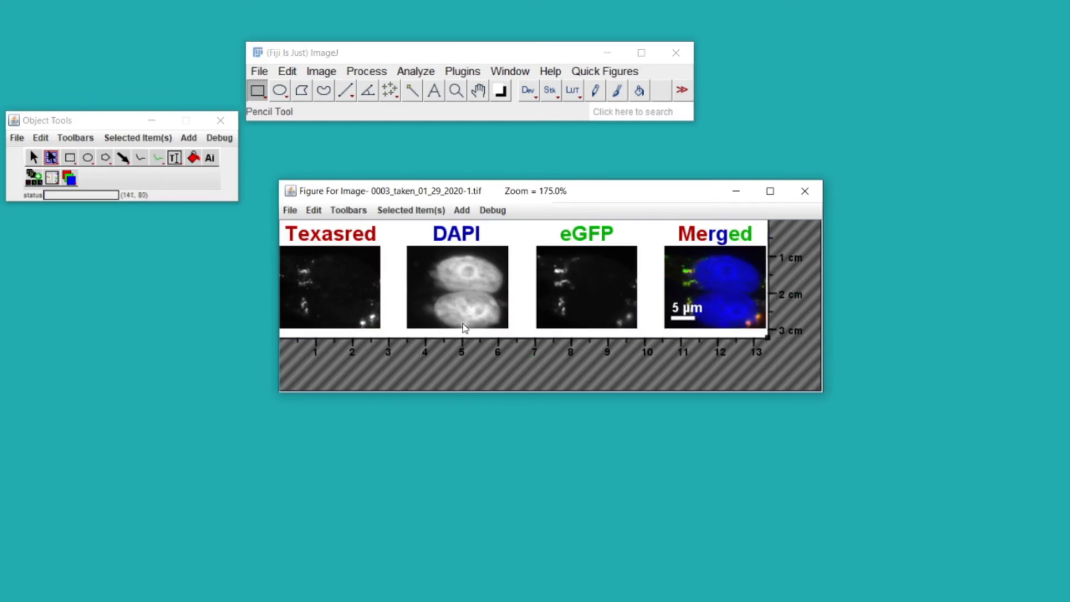
left_click(389, 294)
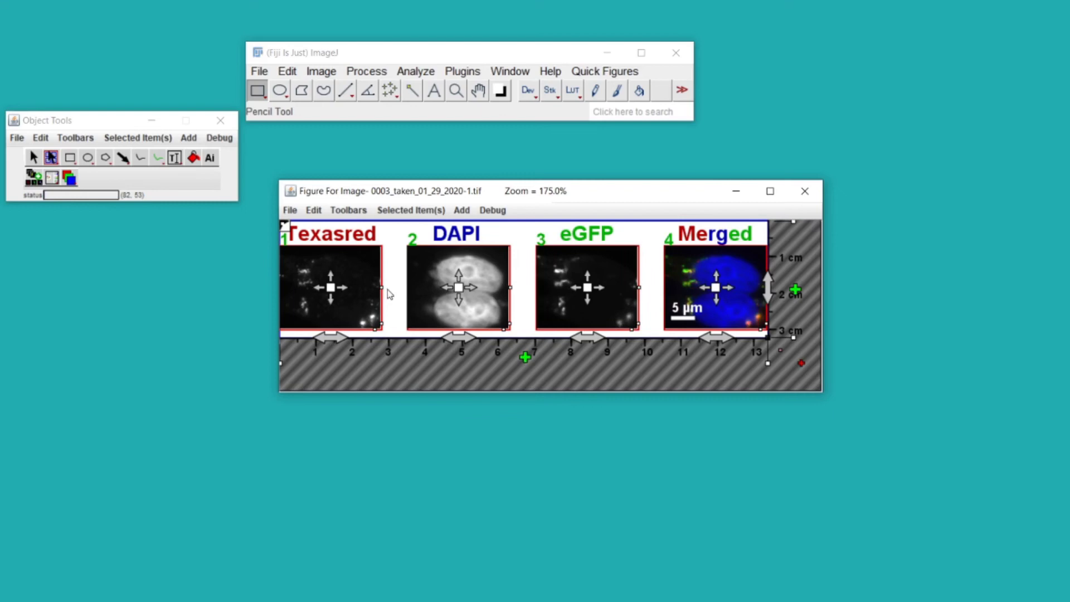
left_click(403, 356)
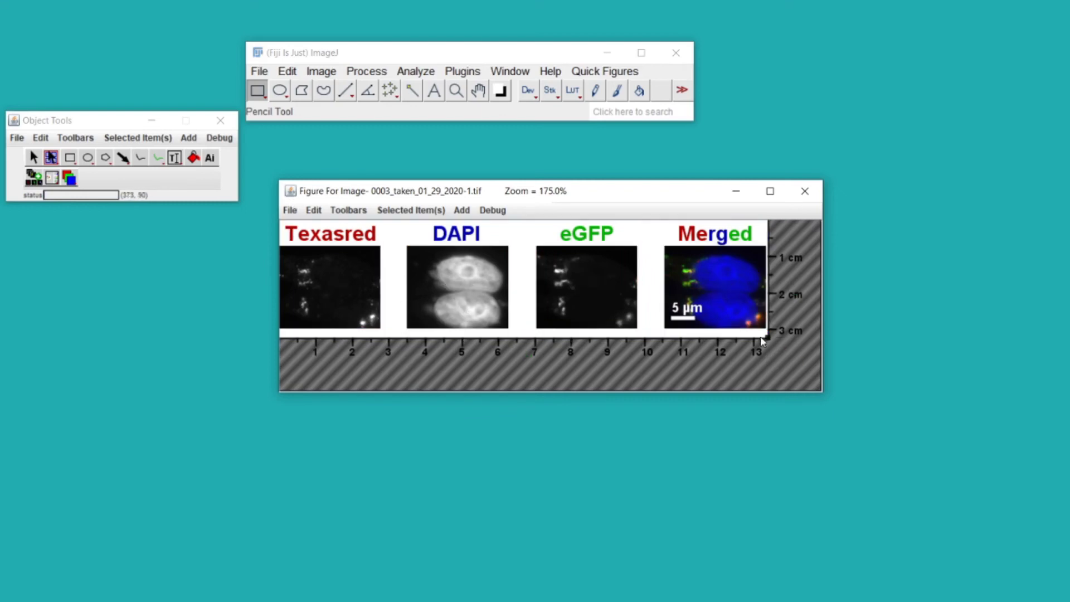
Make the canvas PowerPoint slide size and move the panel group down and right
left_click(314, 211)
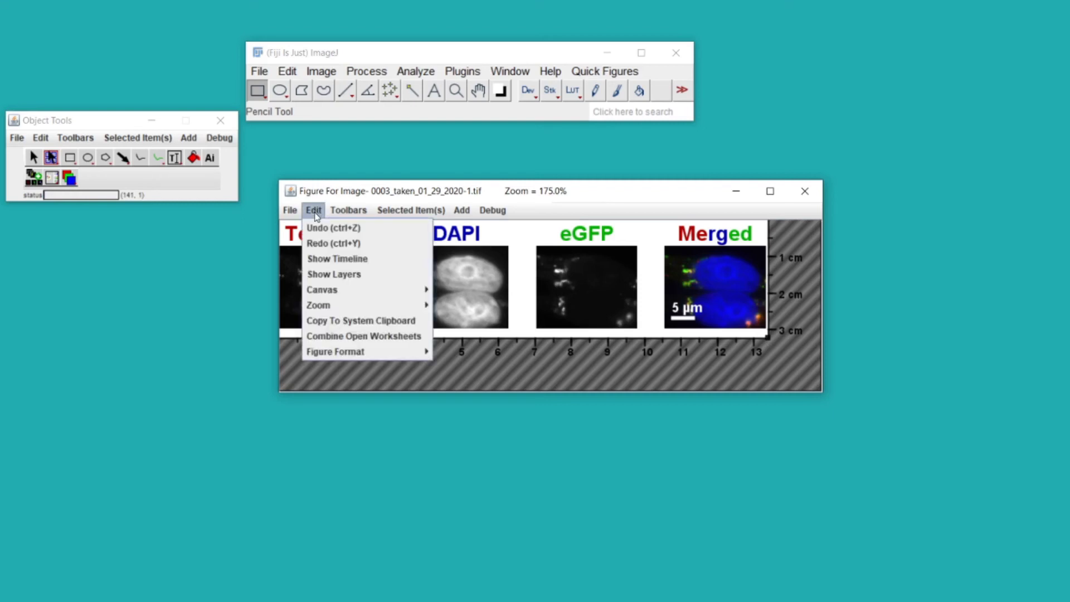
mouse_move(393, 295)
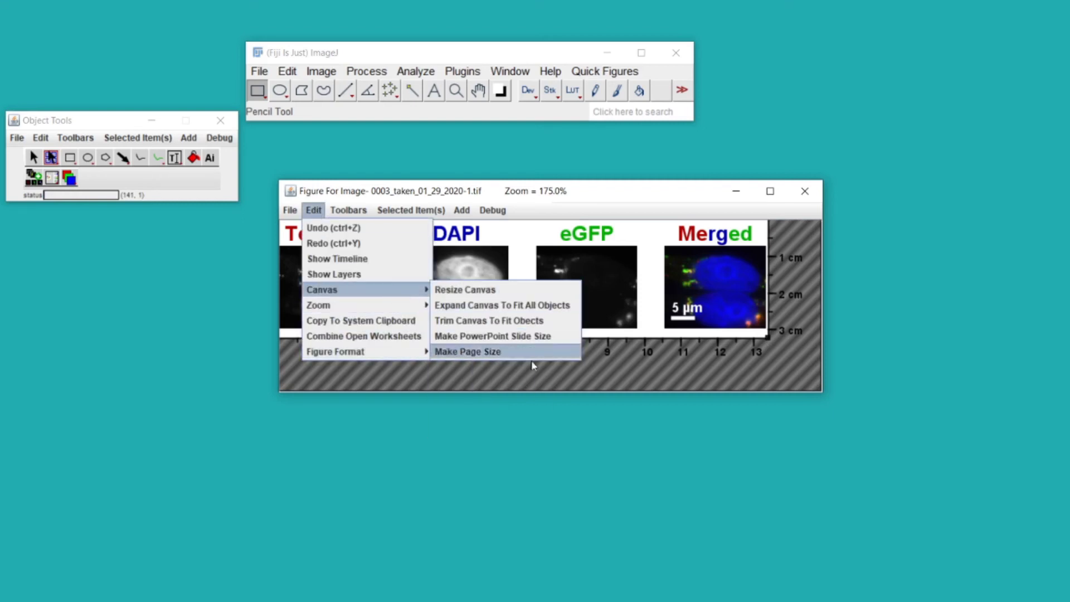
left_click(516, 337)
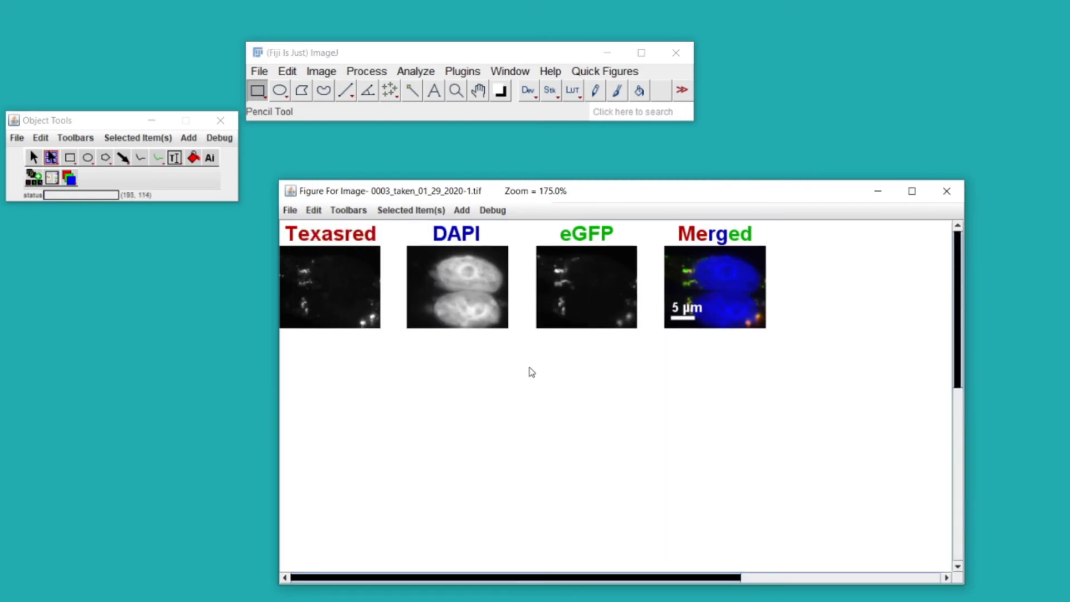
key("minus")
key("minus")
key("minus")
key("minus")
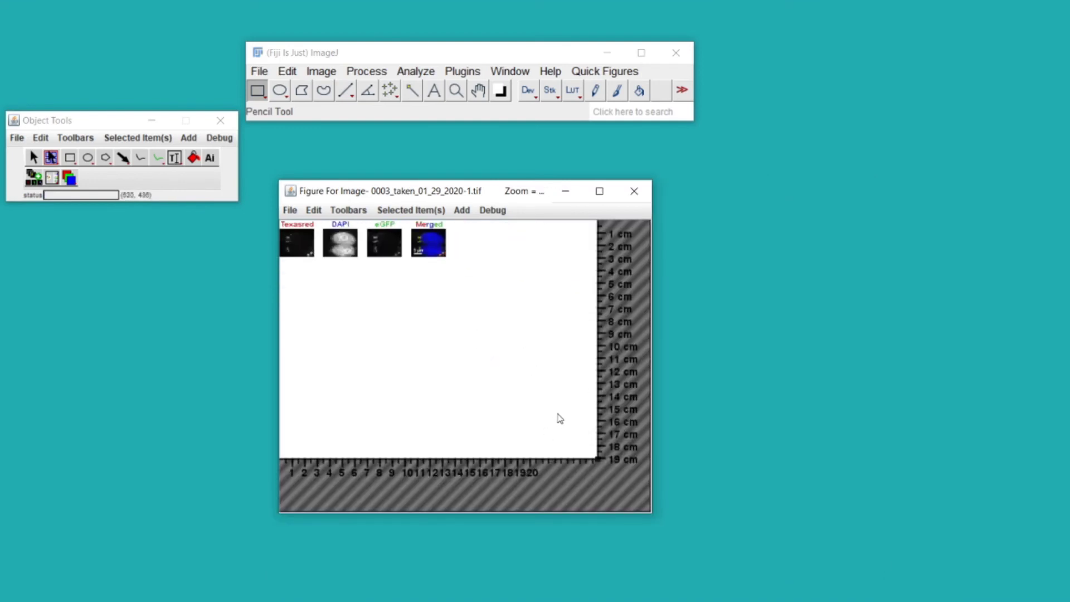
left_click(360, 254)
left_click_drag(284, 226, 332, 266)
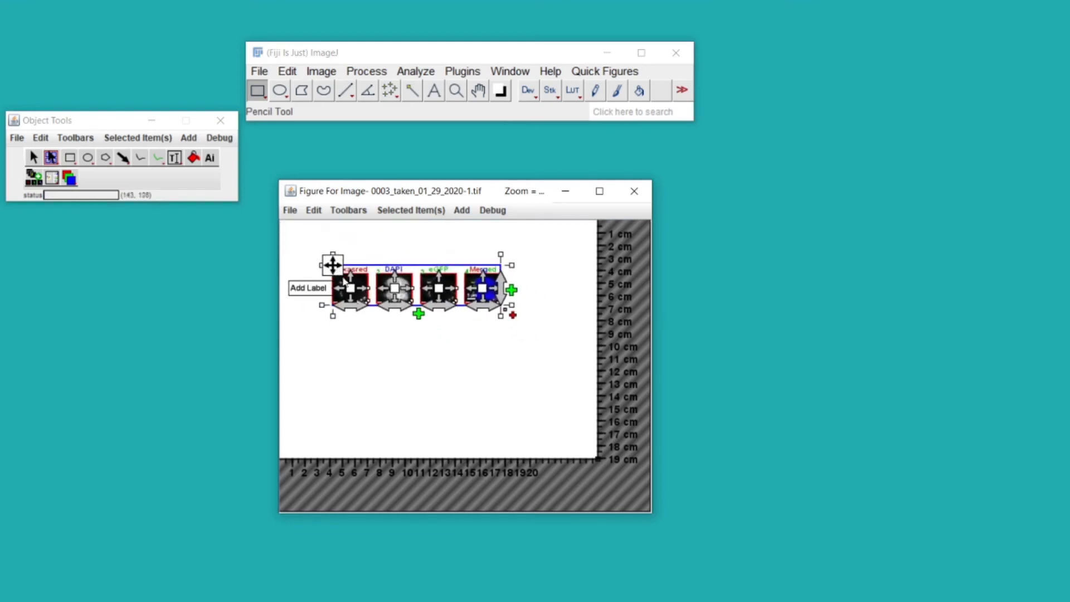
left_click(360, 335)
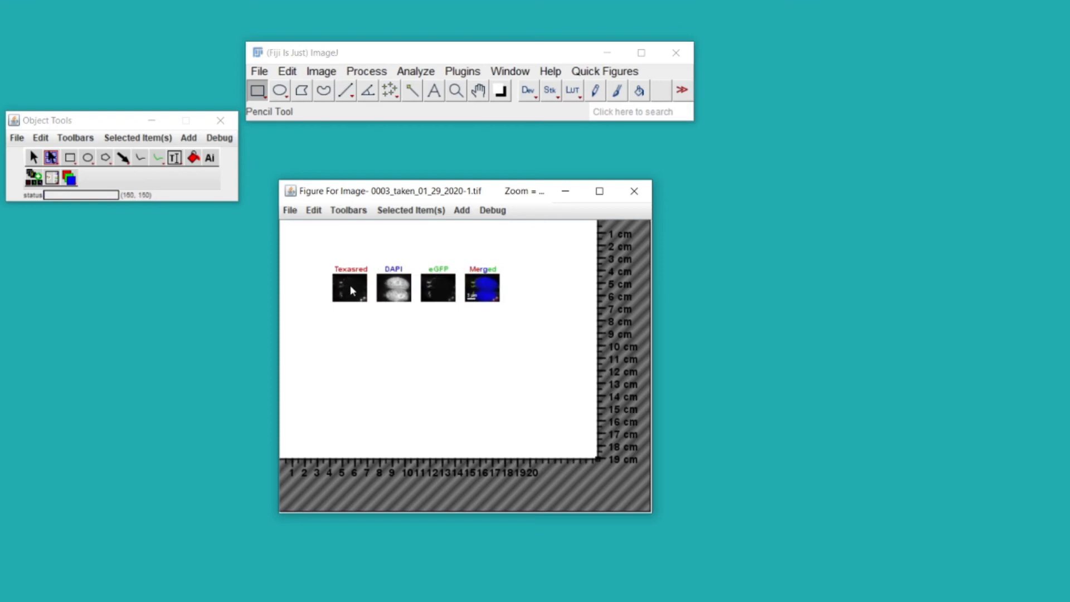
Scale the figure to slide size at pixel density 200 and move it lower on the canvas
right_click(349, 285)
mouse_move(398, 316)
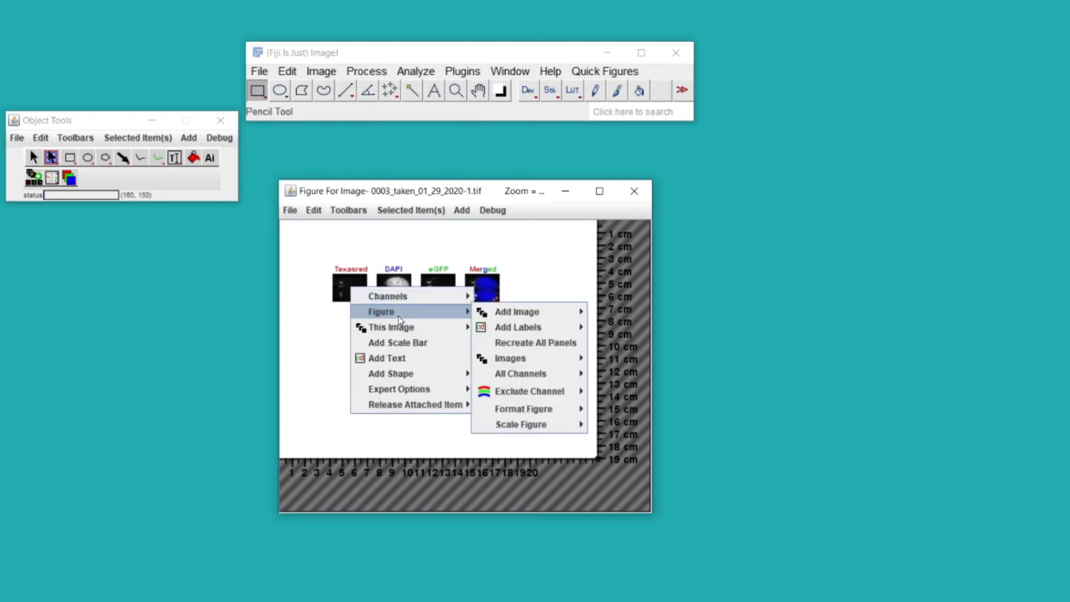
mouse_move(556, 427)
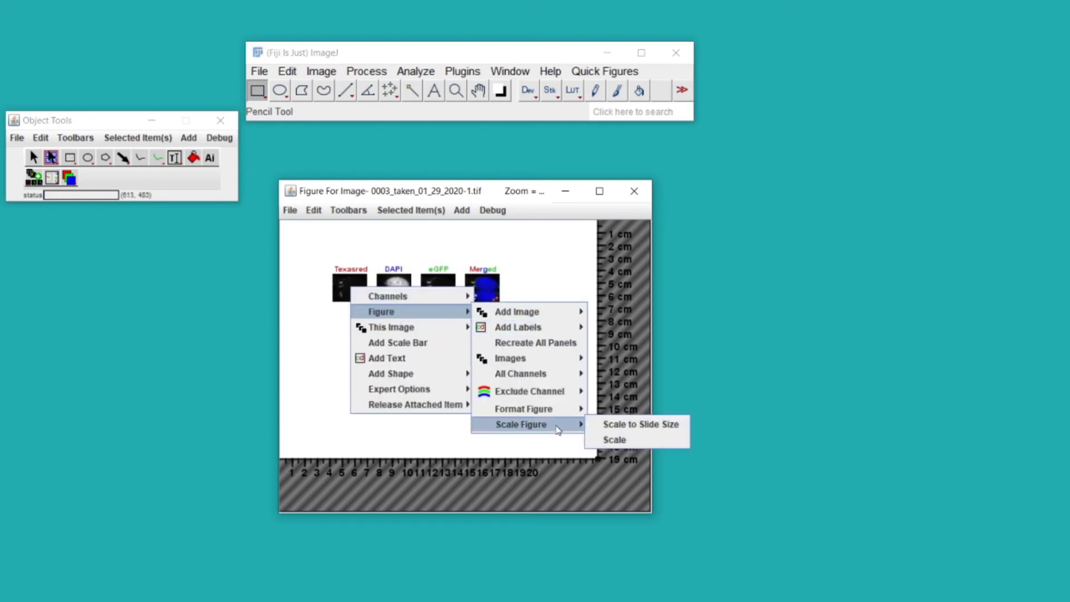
left_click(603, 423)
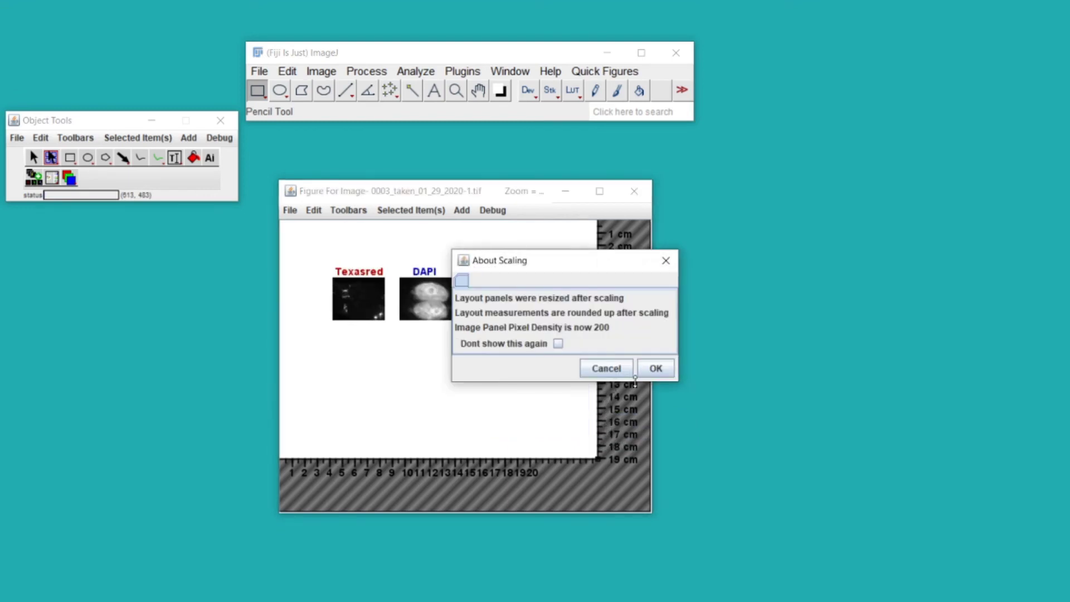
left_click(656, 368)
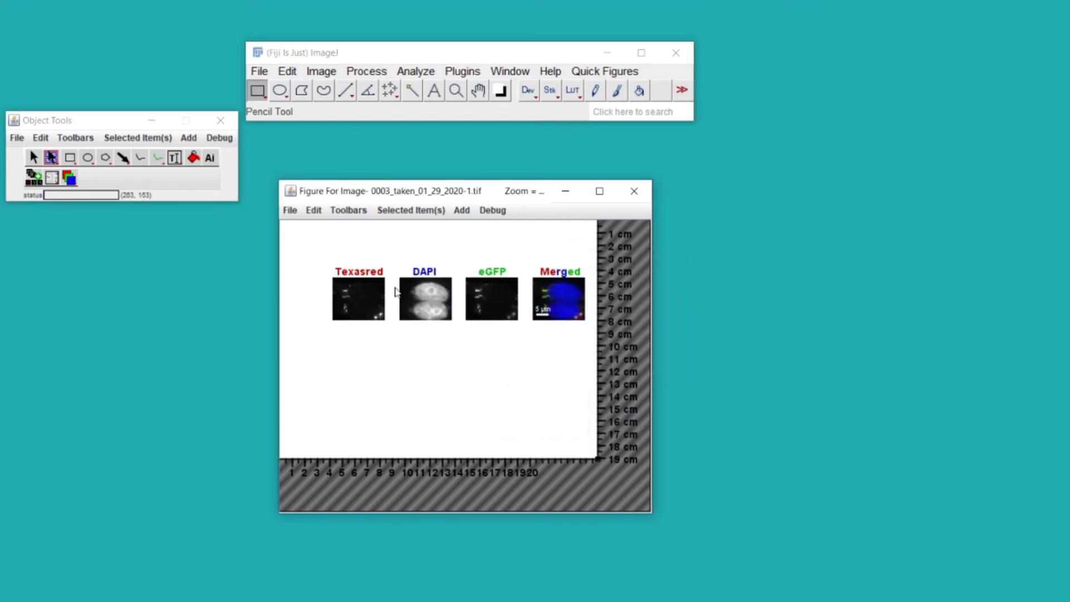
left_click(332, 265)
left_click_drag(332, 266, 316, 312)
left_click(334, 292)
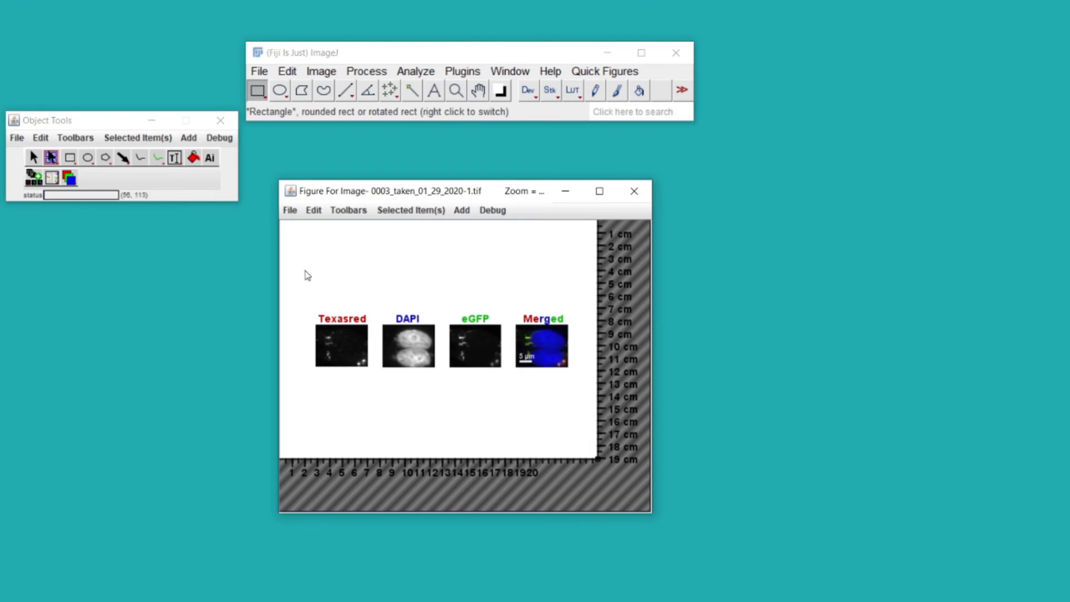
Narrow the spacing between panels and enlarge the panel row across the canvas
left_click(420, 355)
left_click_drag(412, 352, 403, 351)
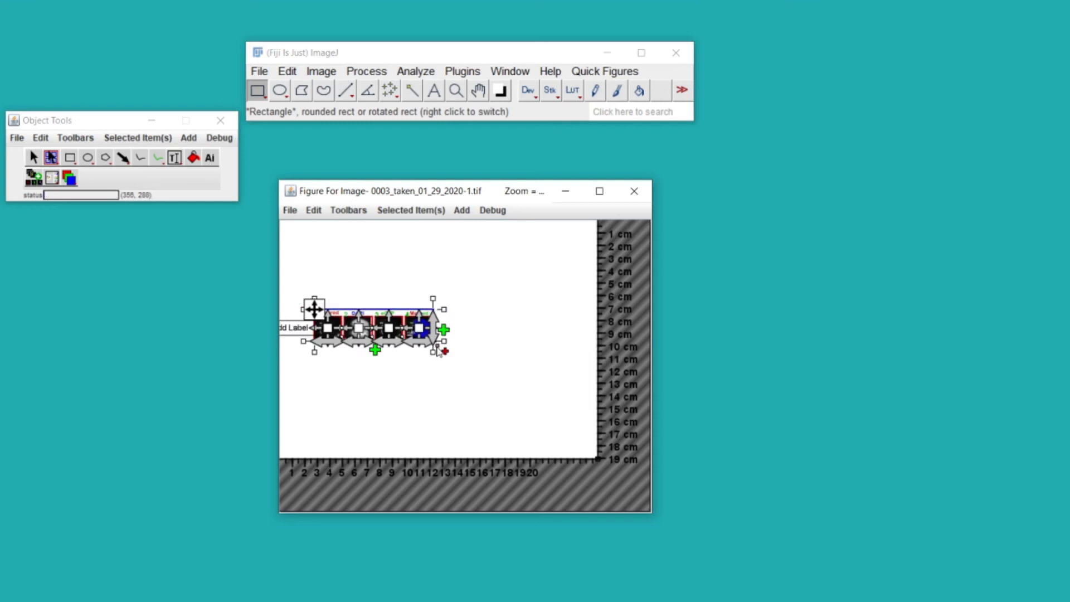
left_click(437, 352)
left_click(659, 353)
left_click_drag(434, 351, 570, 430)
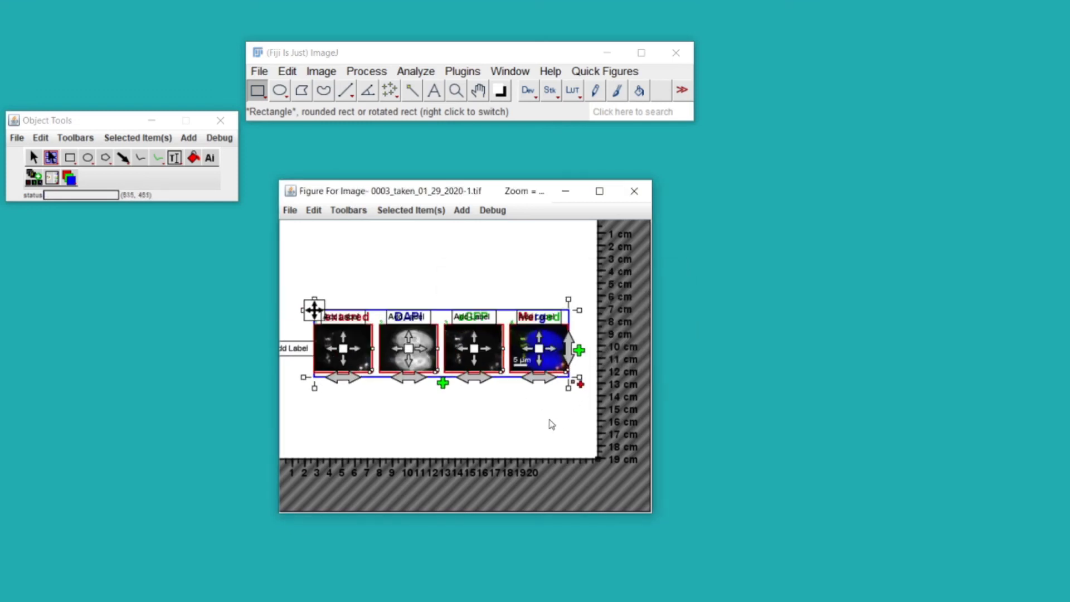
Bring up the figure's Images options from the DAPI panel
right_click(417, 342)
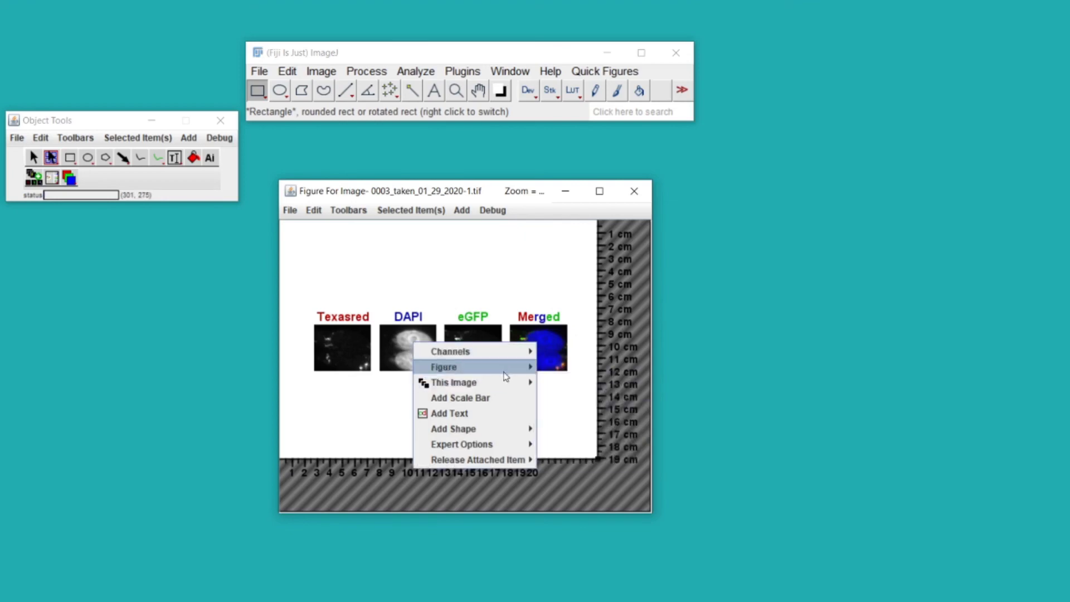
mouse_move(505, 372)
mouse_move(601, 414)
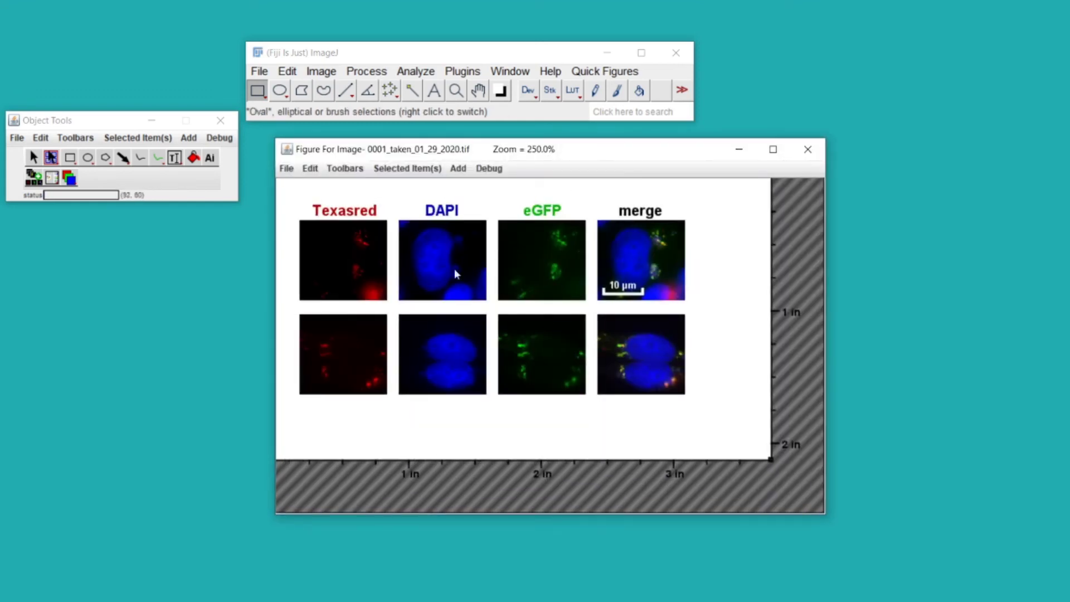
Check the DAPI panel's current pixel density of 569.4431
left_click(465, 228)
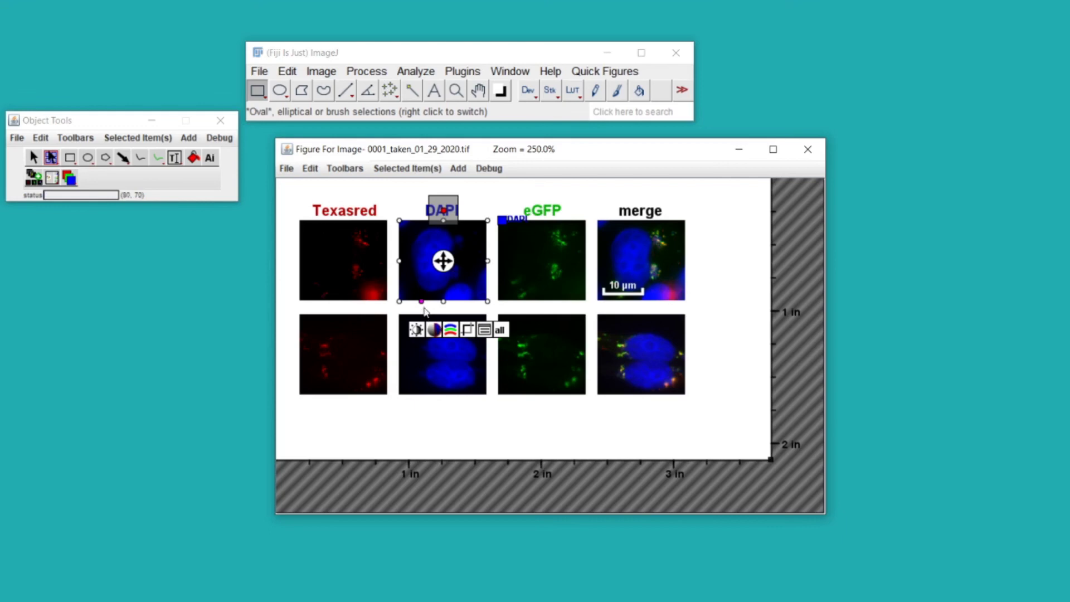
left_click_drag(421, 303, 423, 315)
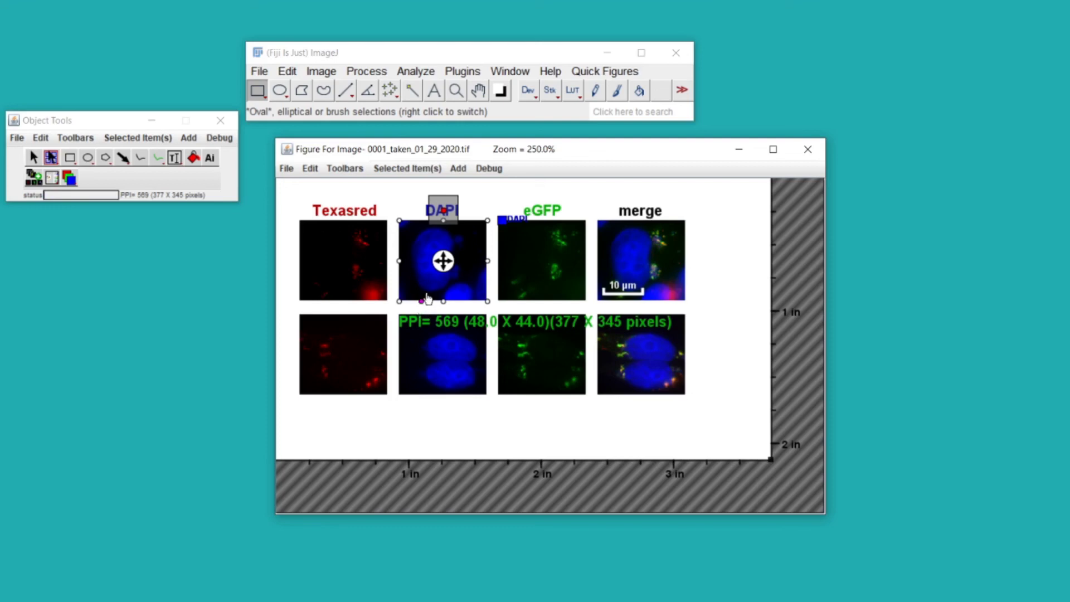
left_click(421, 305)
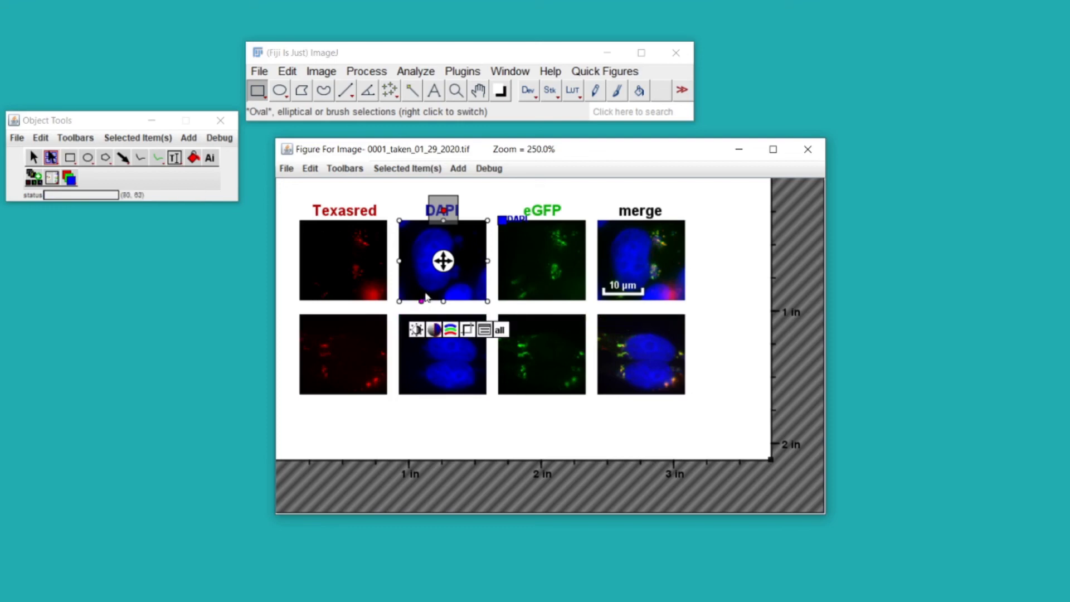
Reset the pixel density of all images in the layout to 50 pixels per inch
left_click(397, 201)
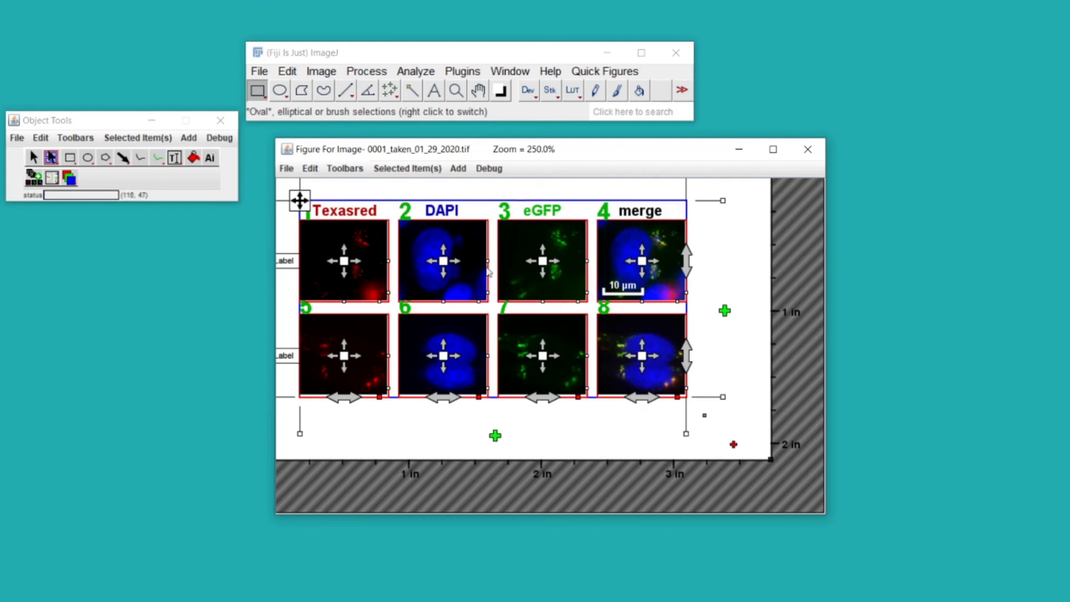
right_click(433, 238)
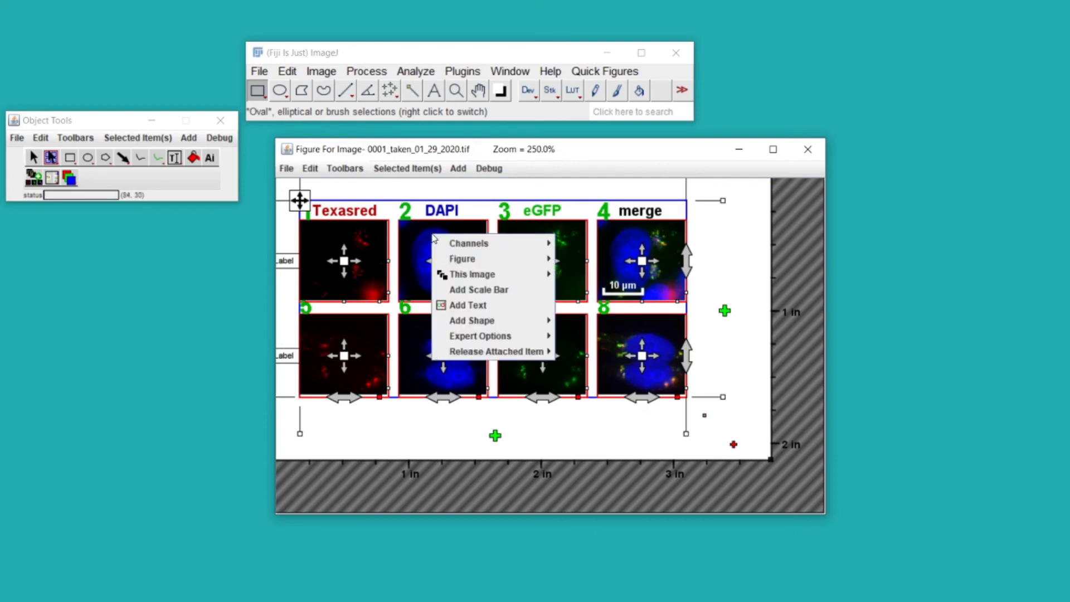
mouse_move(523, 257)
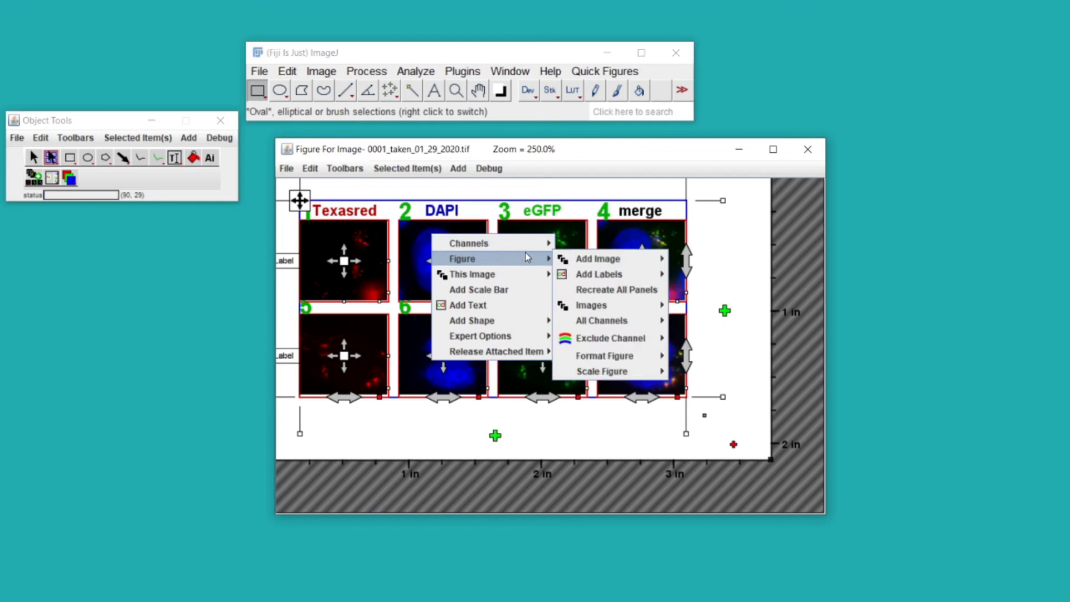
mouse_move(613, 305)
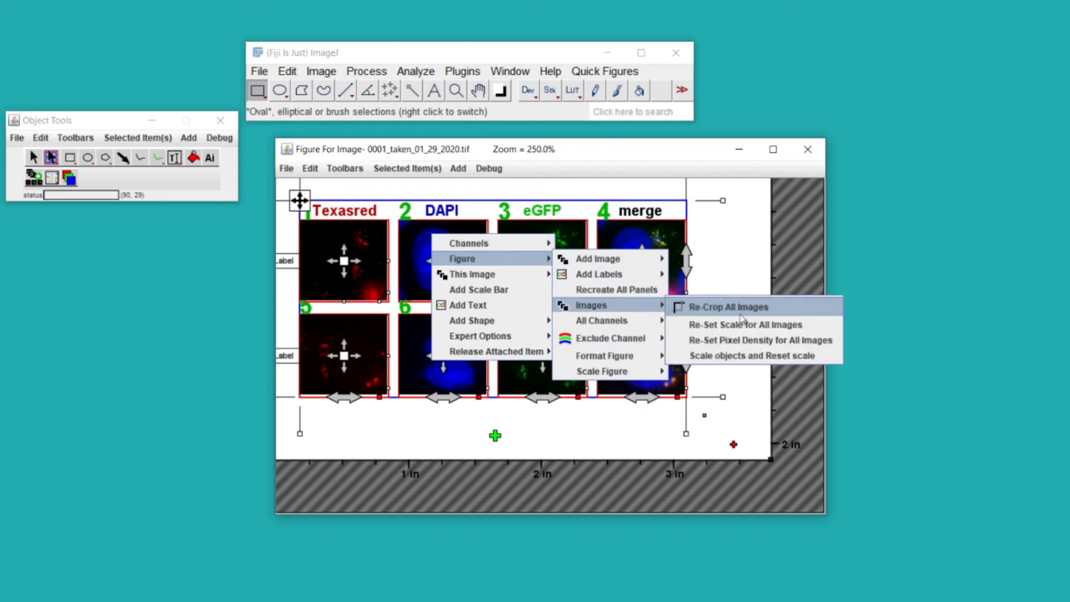
left_click(762, 341)
left_click_drag(598, 286, 588, 333)
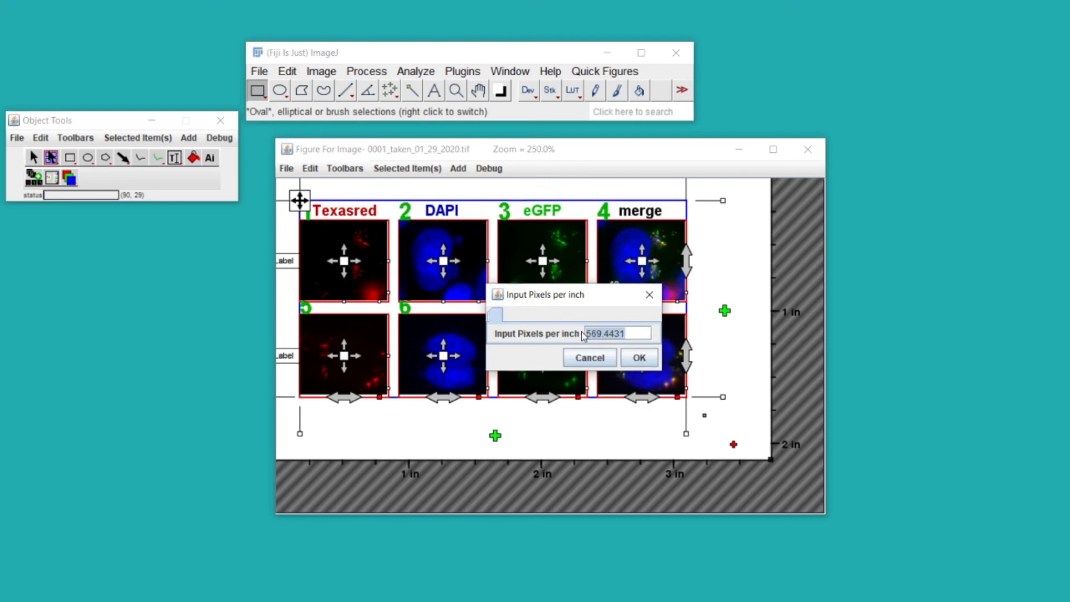
type("300")
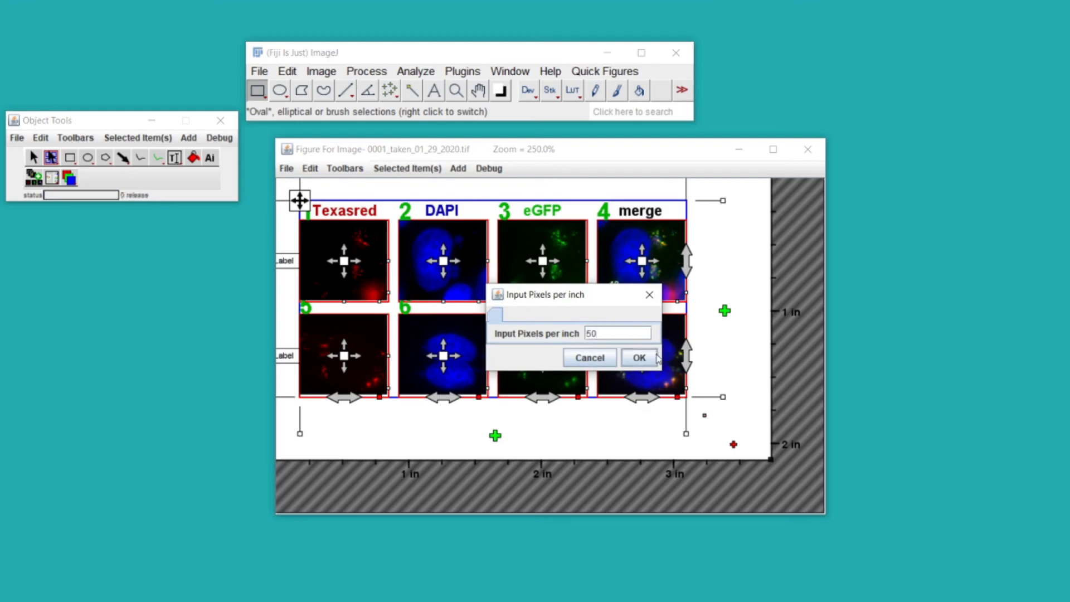
left_click(651, 358)
Select the eGFP panel to confirm its new density, then reselect the whole layout
scroll(733, 337, "up", 2)
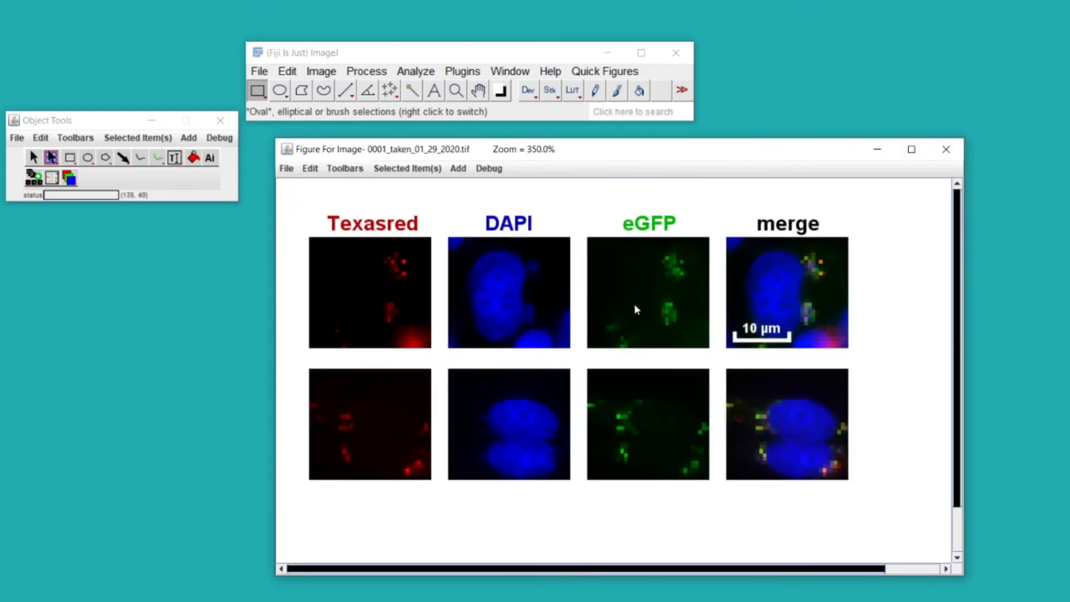
left_click(645, 324)
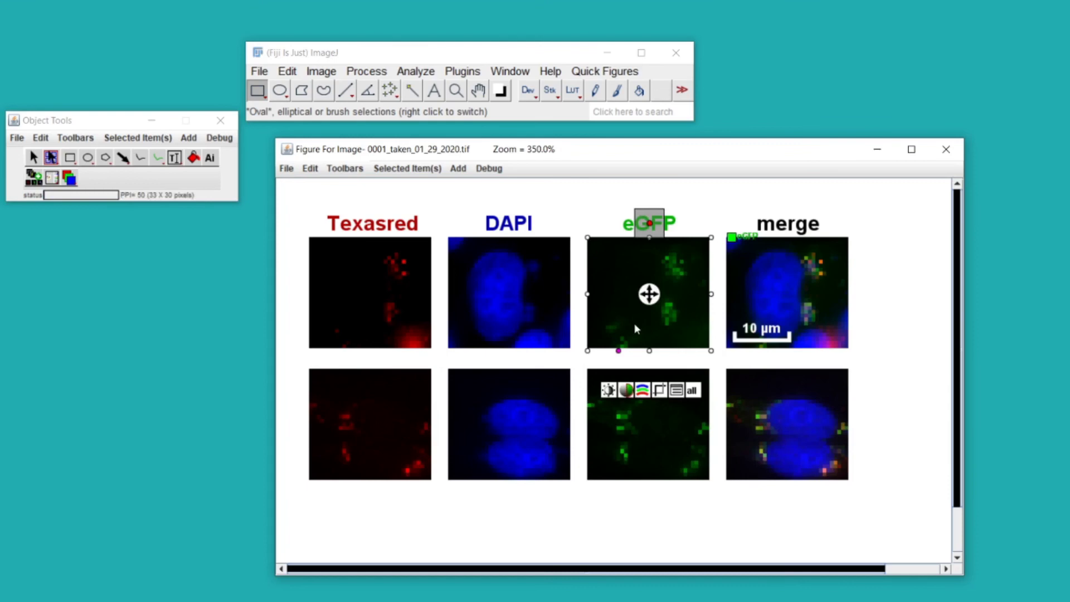
left_click(700, 192)
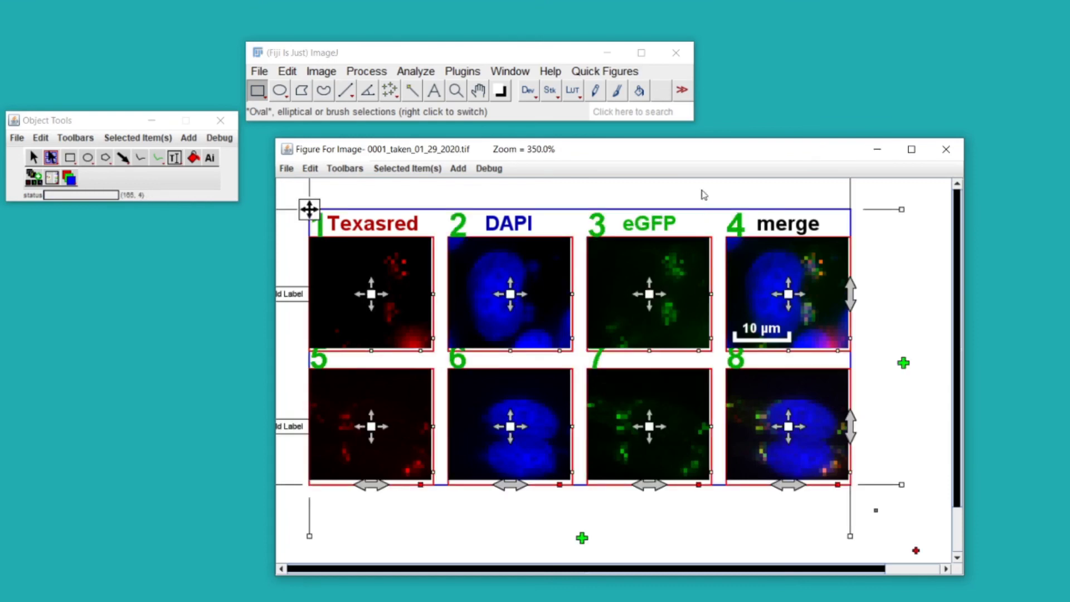